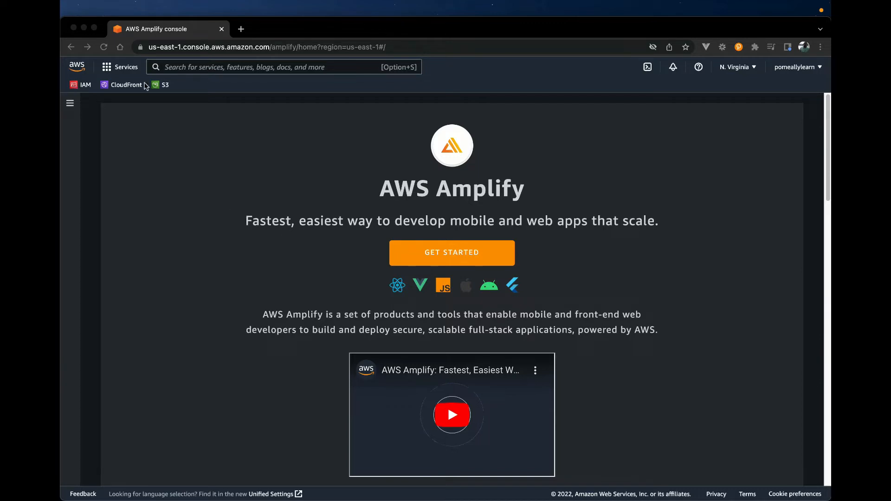
Step: Search the AWS services for "aws ampli" and open the AWS Amplify service
{"action": "left_click", "coordinate": [229, 158]}
{"action": "left_click", "coordinate": [189, 64]}
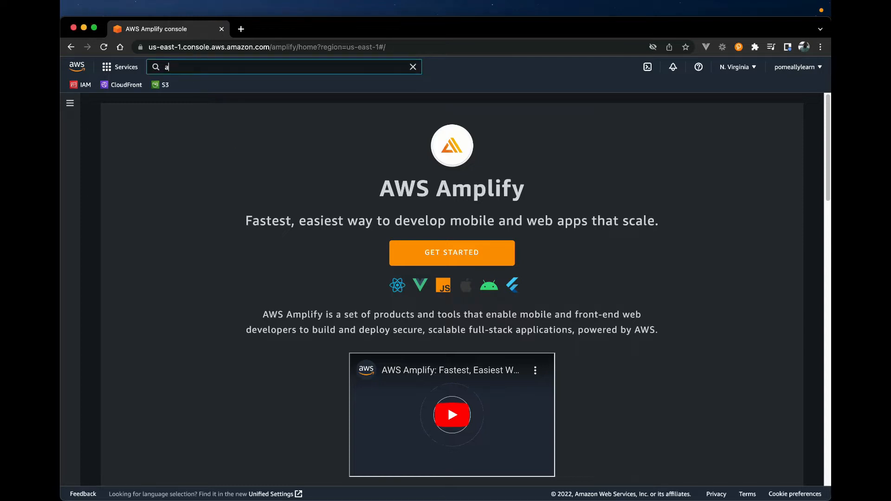
{"action": "type", "text": "aws"}
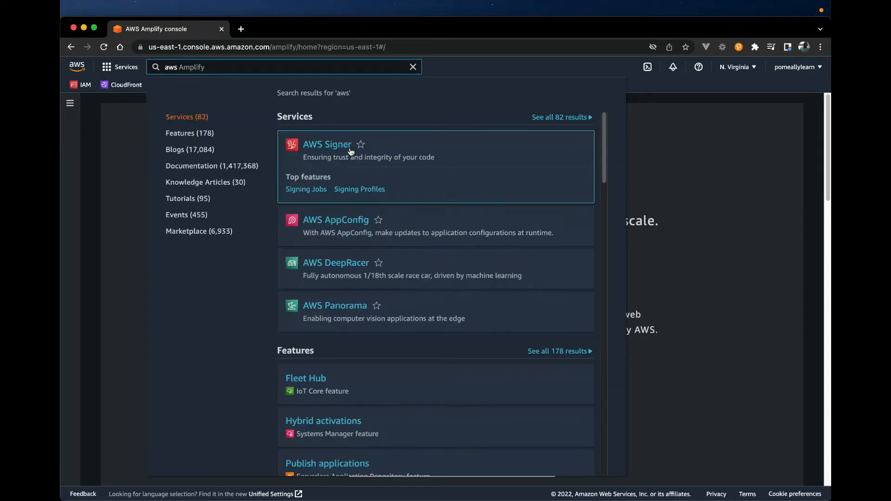
{"action": "type", "text": " ampli"}
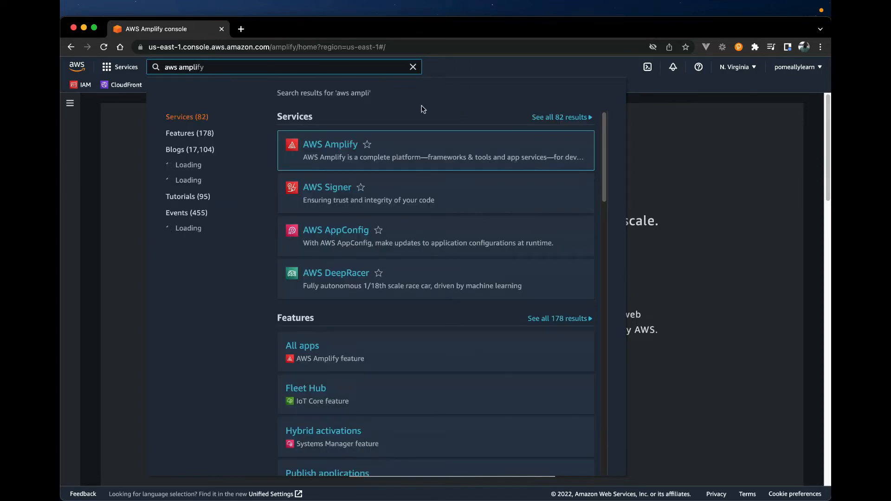
{"action": "left_click", "coordinate": [344, 145]}
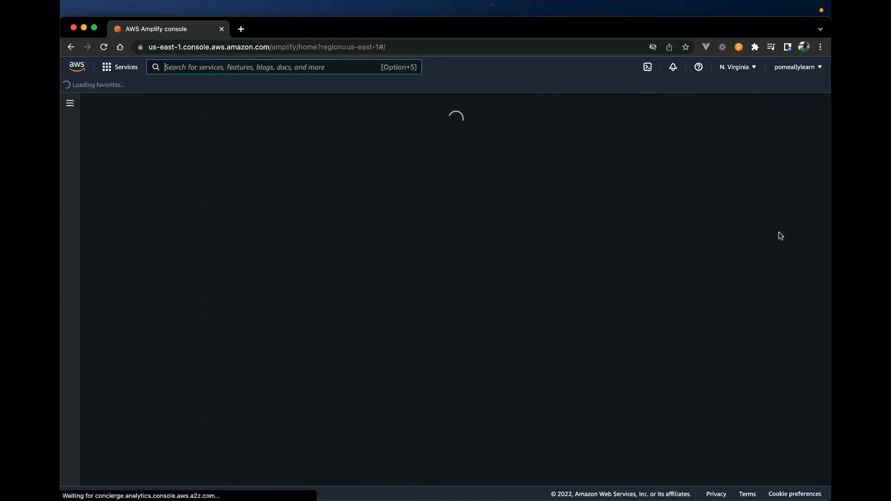
Step: Get started with Amplify Hosting for a web app and choose to deploy without a Git provider
{"action": "scroll", "coordinate": [684, 350], "scroll_direction": "down", "scroll_amount": 1}
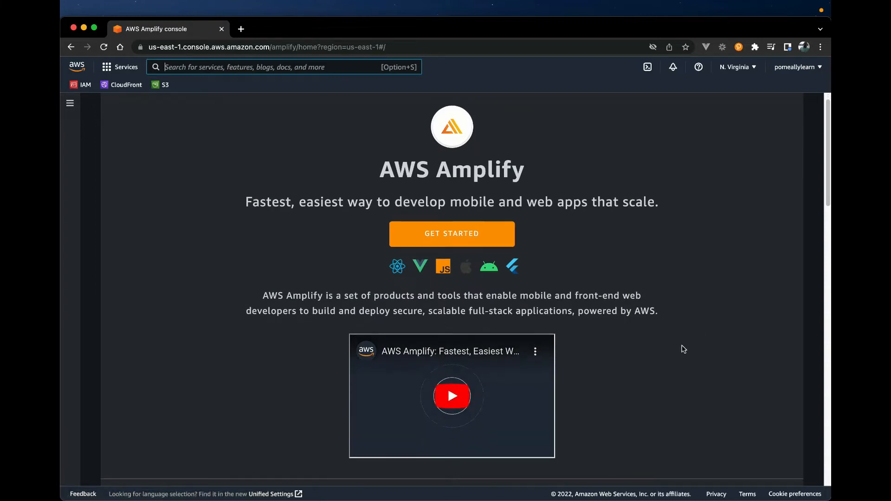
{"action": "scroll", "coordinate": [217, 349], "scroll_direction": "down", "scroll_amount": 7}
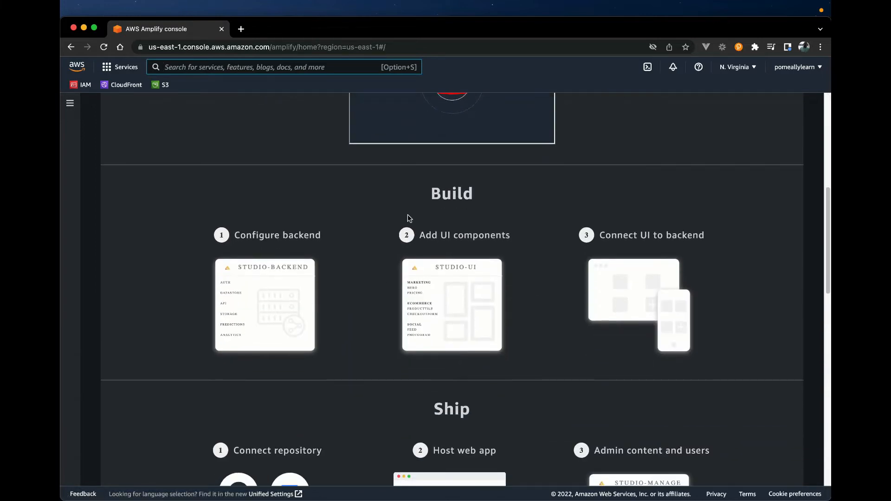
{"action": "scroll", "coordinate": [597, 356], "scroll_direction": "down", "scroll_amount": 6}
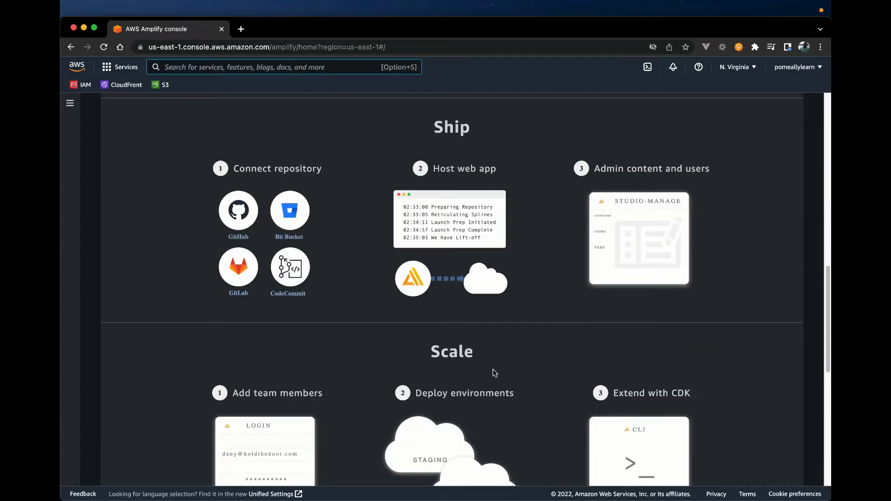
{"action": "scroll", "coordinate": [495, 374], "scroll_direction": "down", "scroll_amount": 8}
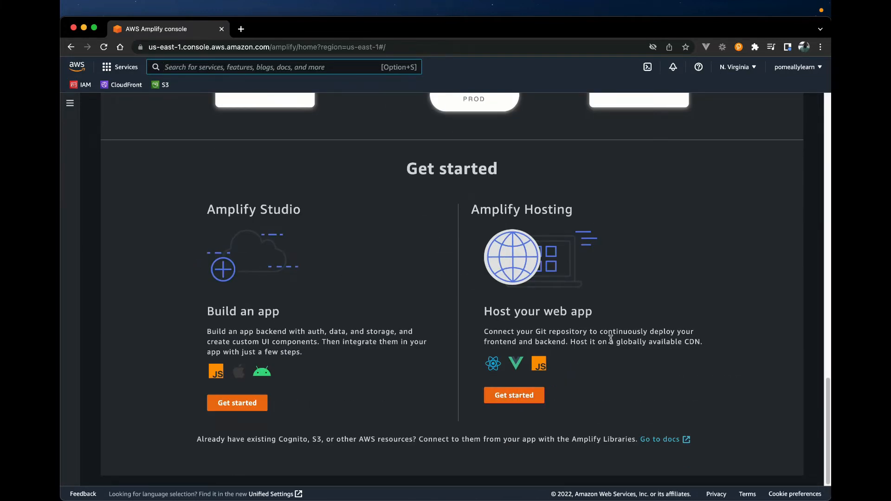
{"action": "scroll", "coordinate": [609, 340], "scroll_direction": "up", "scroll_amount": 2}
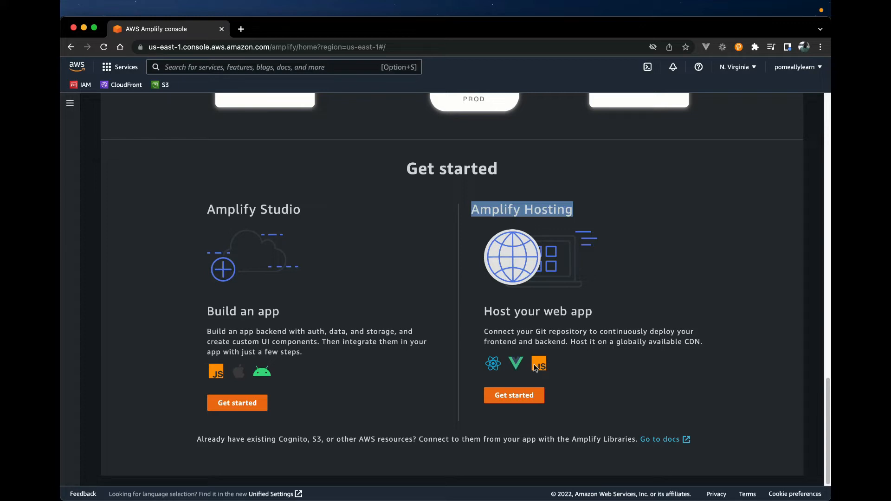
{"action": "left_click", "coordinate": [516, 396]}
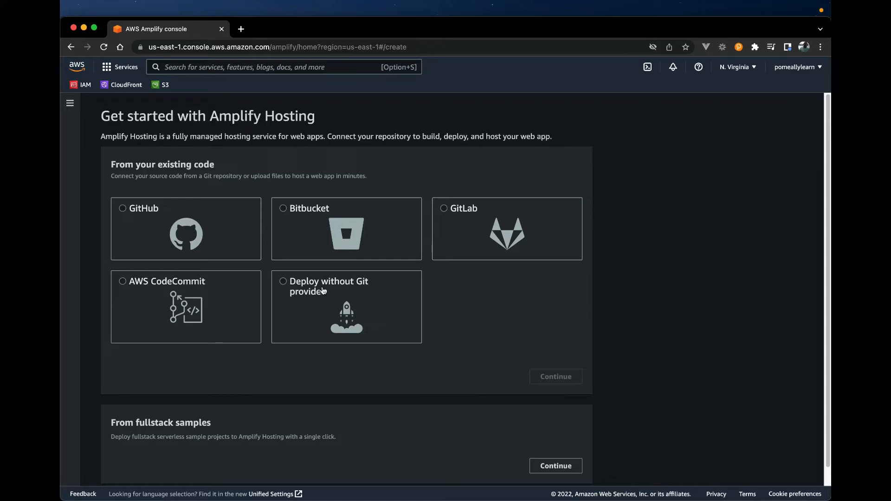
{"action": "left_click", "coordinate": [285, 283]}
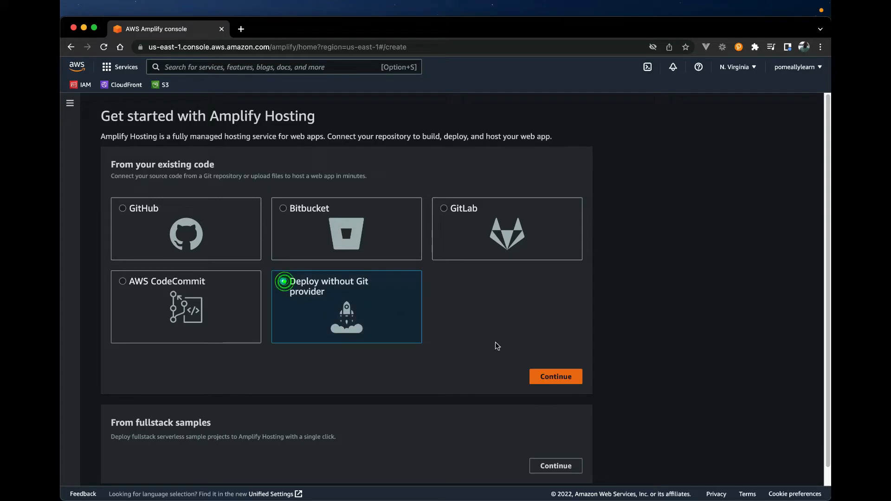
{"action": "left_click", "coordinate": [541, 379]}
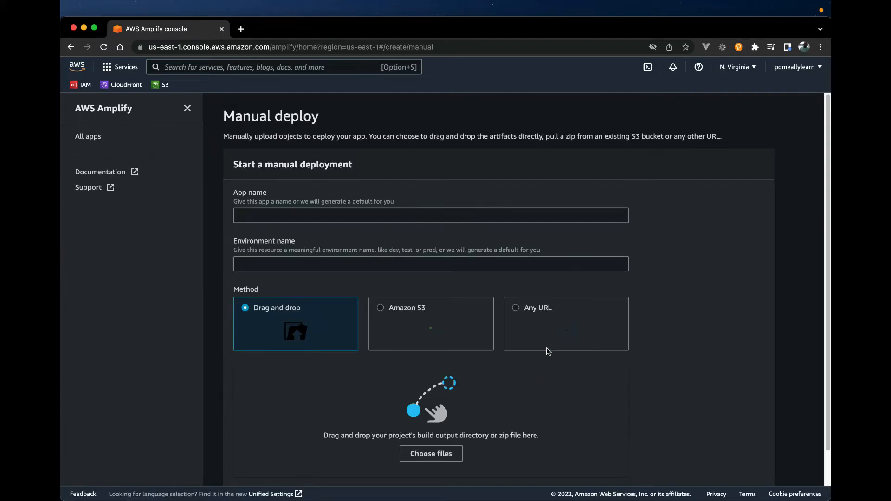
Step: Name the app first-web-app in the manual deployment form
{"action": "left_click", "coordinate": [248, 219]}
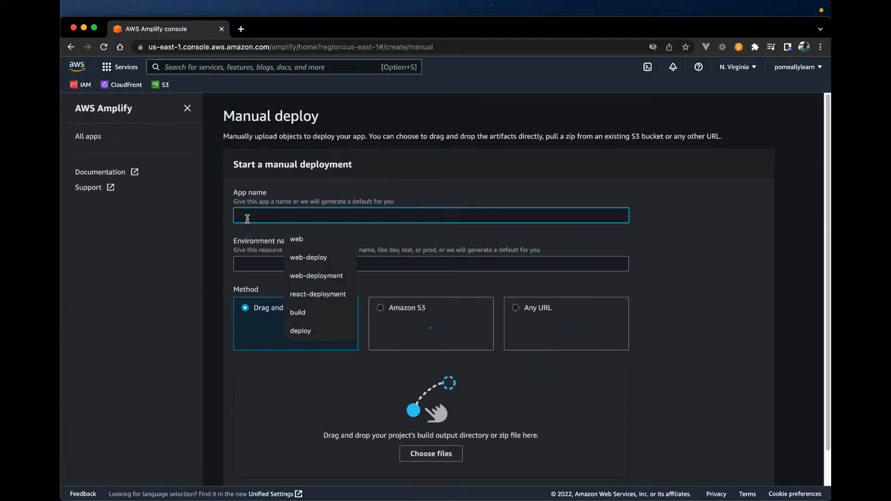
{"action": "type", "text": "we"}
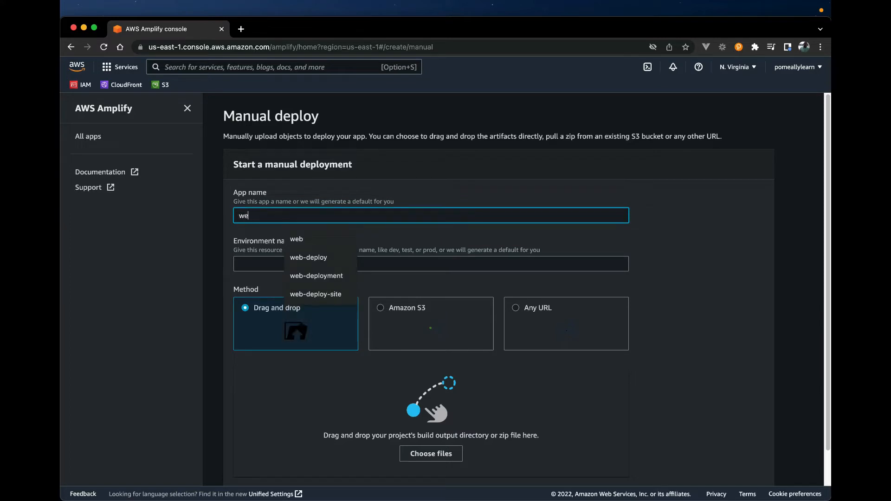
{"action": "key", "text": "BackSpace"}
{"action": "key", "text": "BackSpace"}
{"action": "key", "text": "BackSpace"}
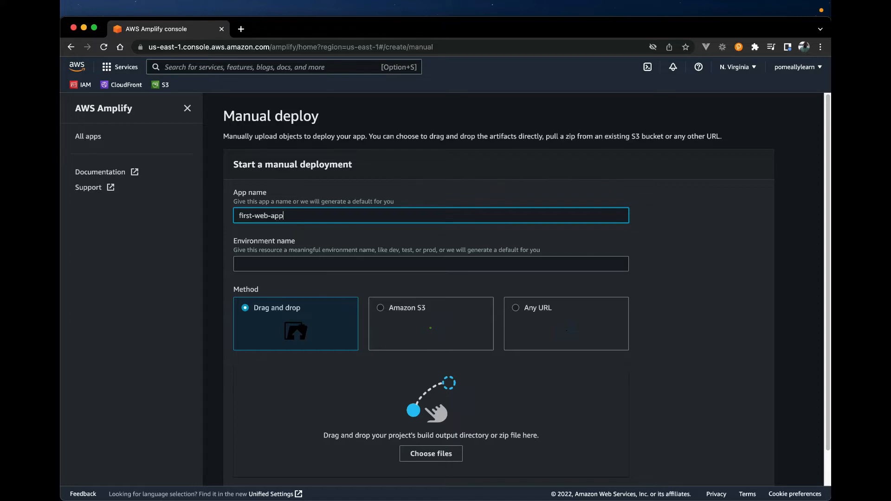
Step: Set the environment name of the manual deployment to dev
{"action": "left_click", "coordinate": [269, 265]}
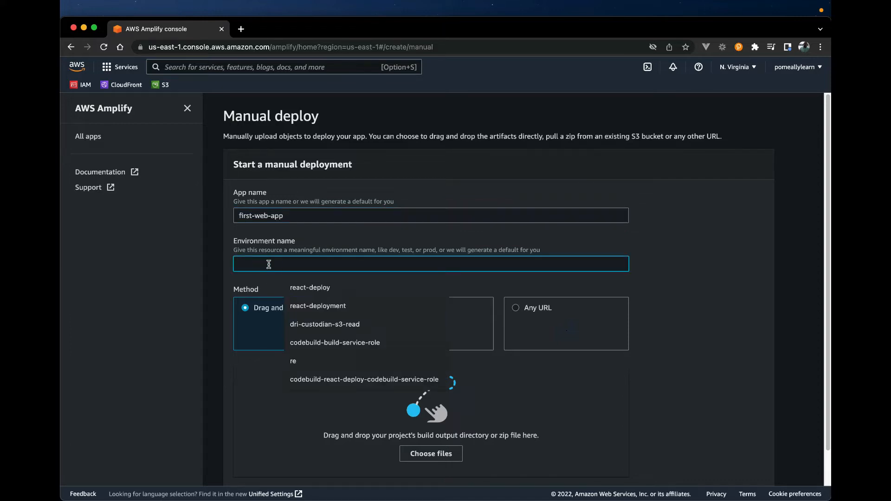
{"action": "type", "text": "de"}
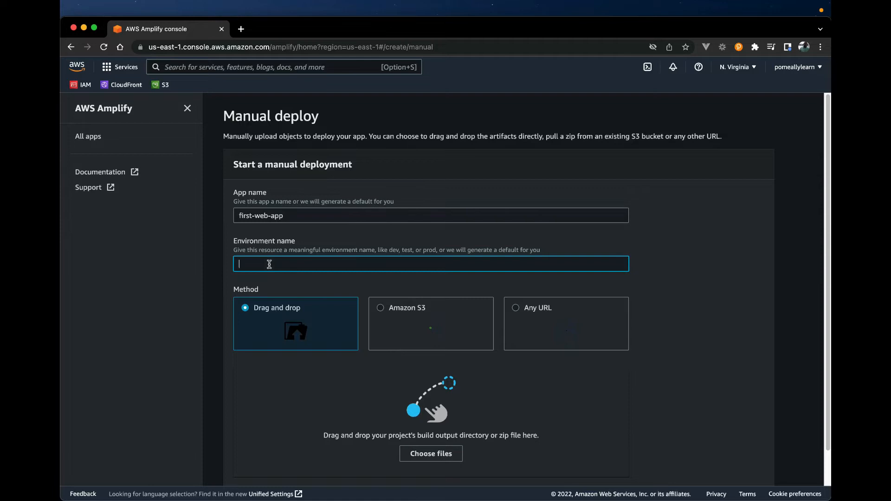
{"action": "left_click", "coordinate": [270, 264]}
{"action": "type", "text": "de"}
{"action": "left_click", "coordinate": [333, 241]}
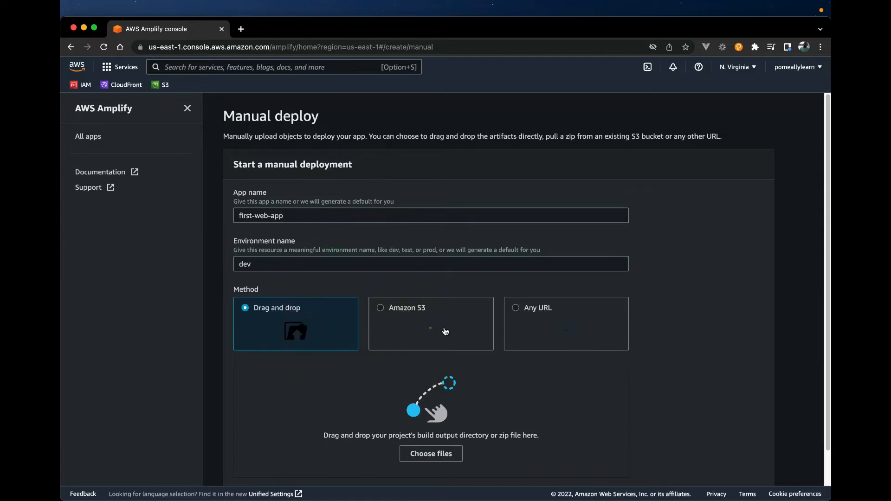
{"action": "scroll", "coordinate": [586, 403], "scroll_direction": "down", "scroll_amount": 1}
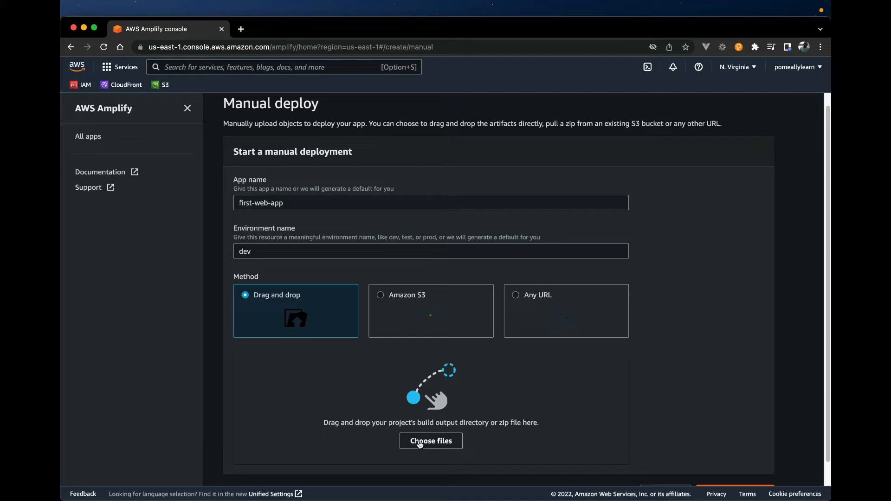
Step: Switch to Visual Studio Code and build the react-deploy project in the terminal with npm run build
{"action": "key", "text": "ctrl+Up"}
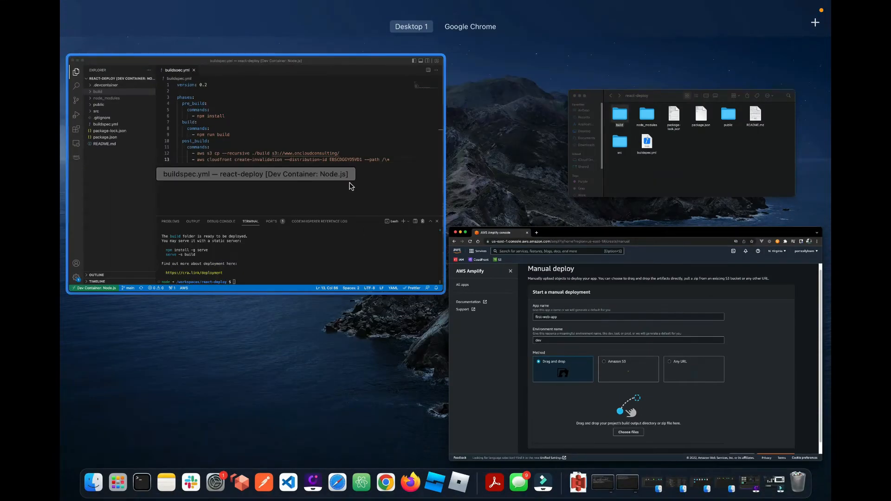
{"action": "left_click", "coordinate": [352, 186]}
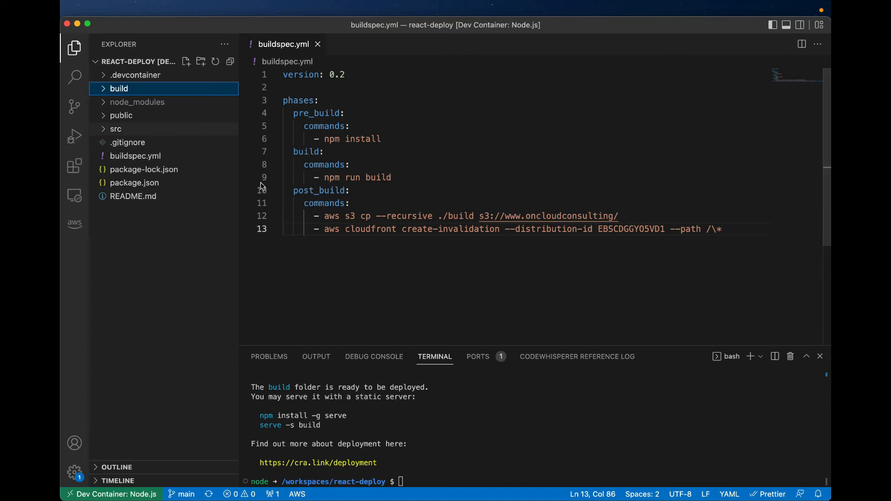
{"action": "left_click", "coordinate": [469, 437]}
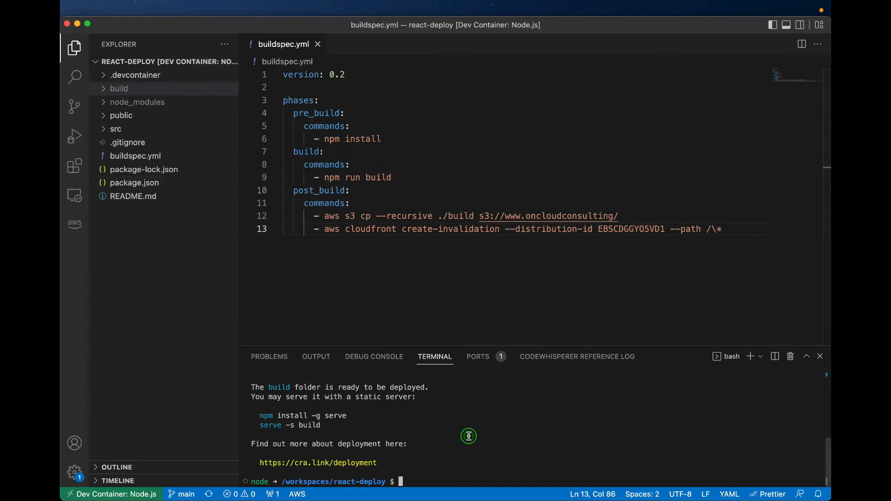
{"action": "type", "text": "npm run build"}
{"action": "key", "text": "Return"}
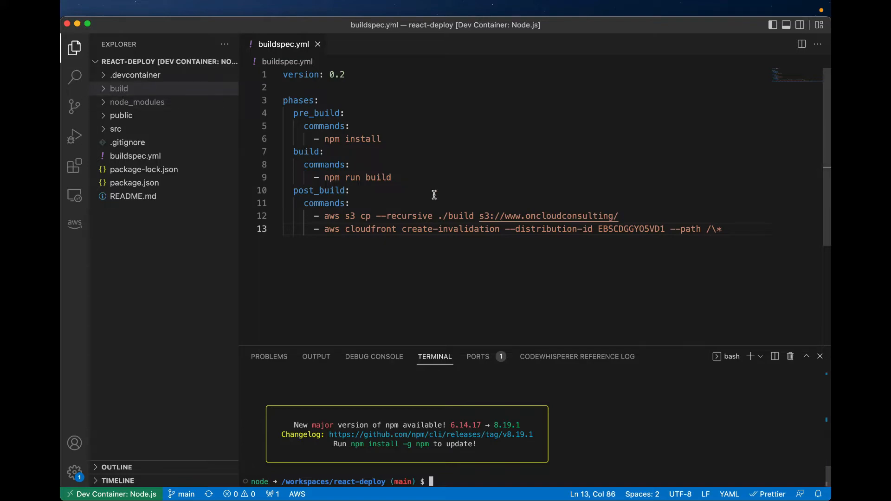
Step: Switch to the Amplify console in Chrome and arrange the Finder window of react-deploy over it, keeping the upload area visible
{"action": "key", "text": "ctrl+Up"}
{"action": "left_click", "coordinate": [655, 139]}
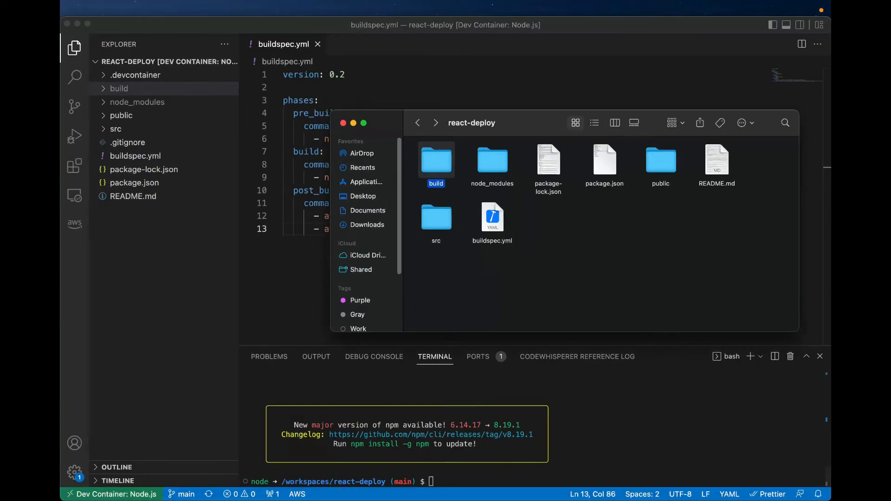
{"action": "key", "text": "ctrl+Up"}
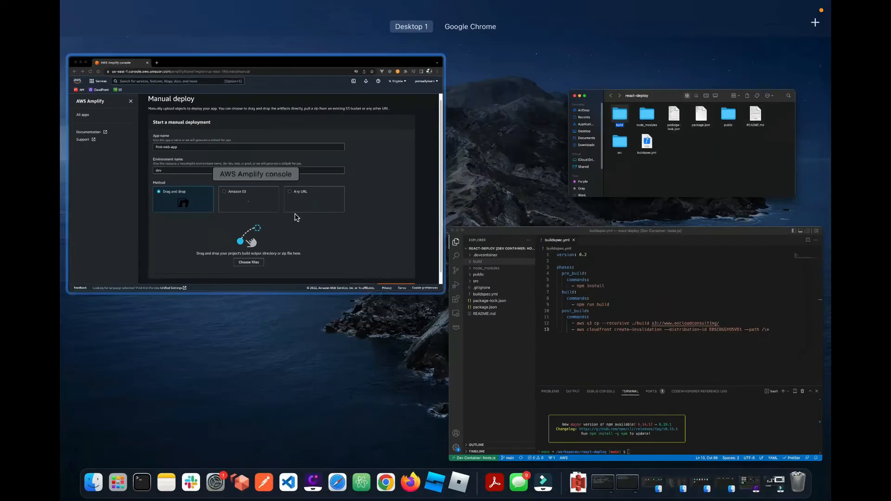
{"action": "left_click", "coordinate": [308, 217]}
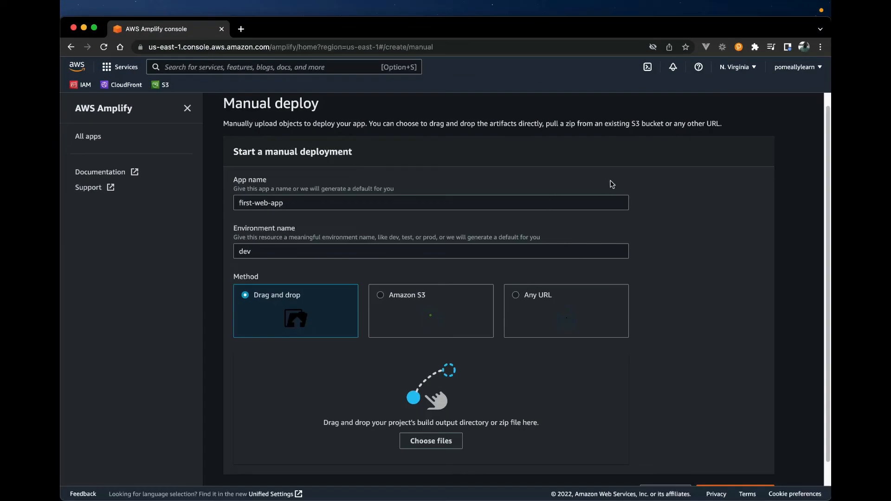
{"action": "left_click_drag", "start_coordinate": [738, 26], "coordinate": [660, 26]}
{"action": "left_click", "coordinate": [778, 197]}
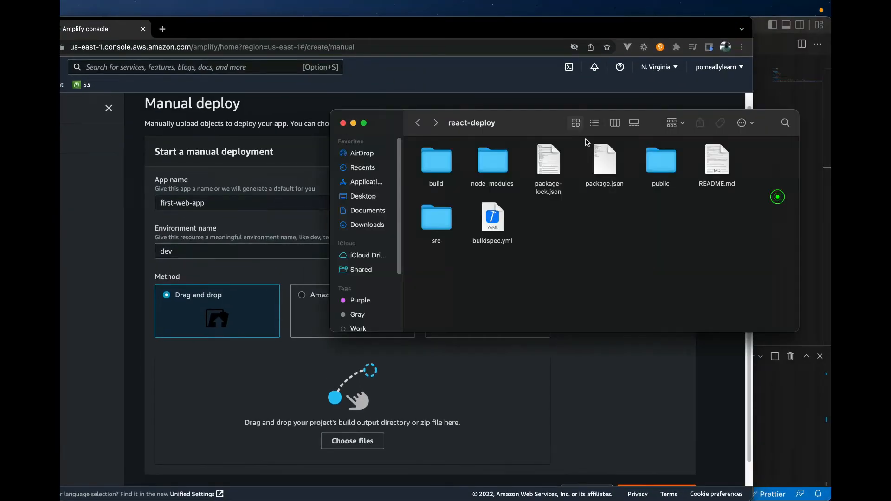
{"action": "left_click_drag", "start_coordinate": [397, 121], "coordinate": [400, 107]}
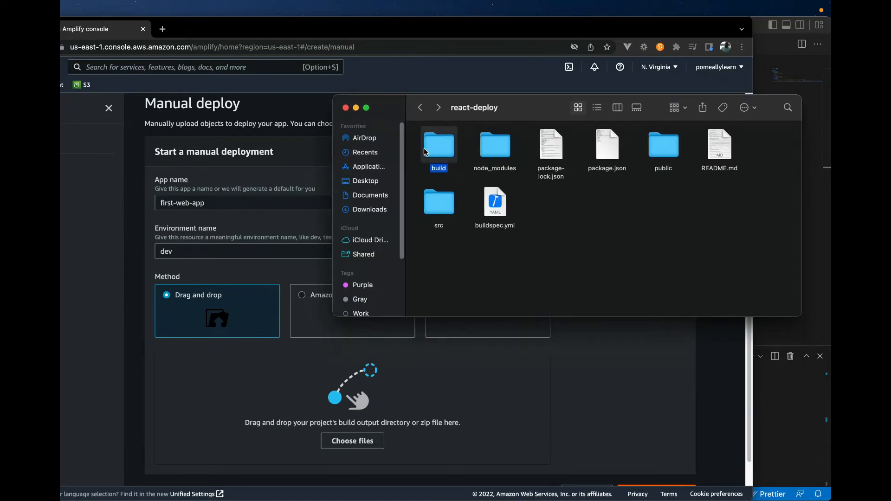
Step: Inspect the files inside the build folder and go back to the react-deploy folder
{"action": "double_click", "coordinate": [436, 152]}
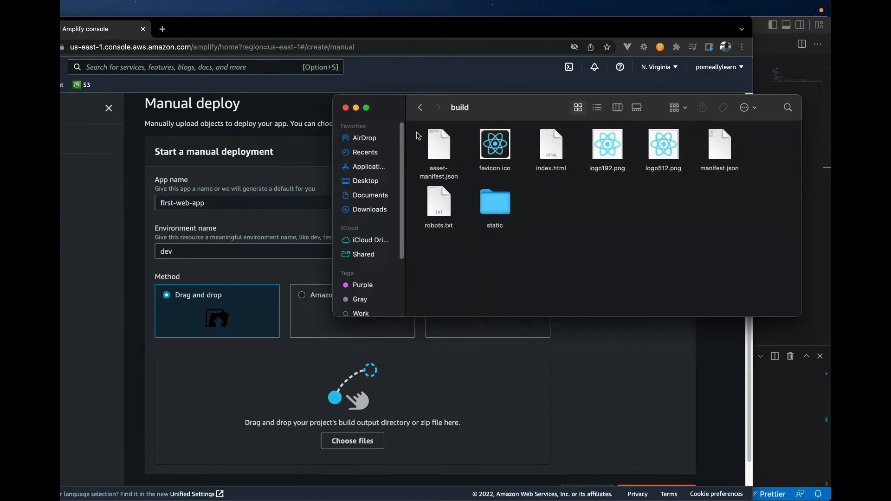
{"action": "left_click_drag", "start_coordinate": [739, 234], "coordinate": [413, 138]}
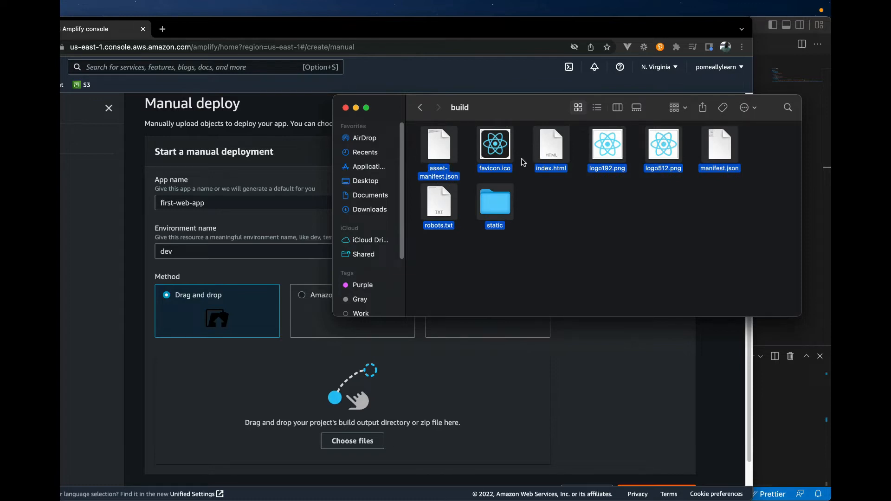
{"action": "left_click", "coordinate": [421, 109]}
Step: Upload the build folder to the manual deployment form, and save and deploy the app
{"action": "left_click", "coordinate": [433, 147]}
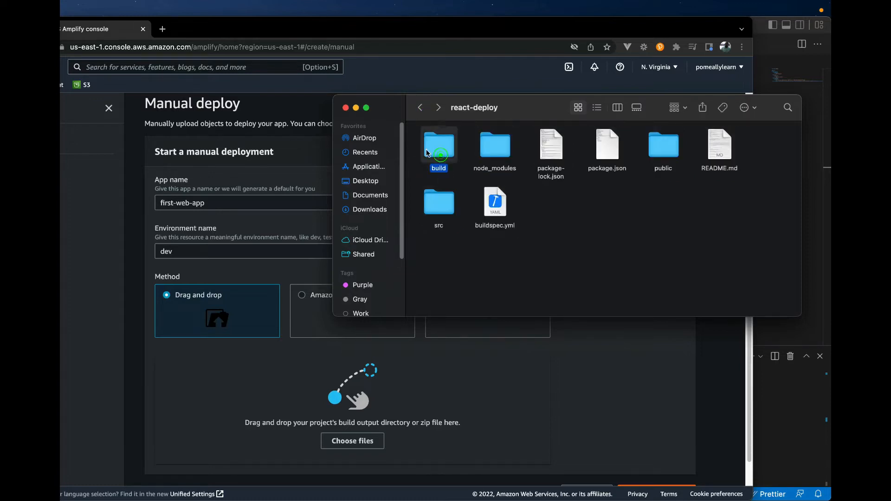
{"action": "left_click_drag", "start_coordinate": [441, 155], "coordinate": [235, 387]}
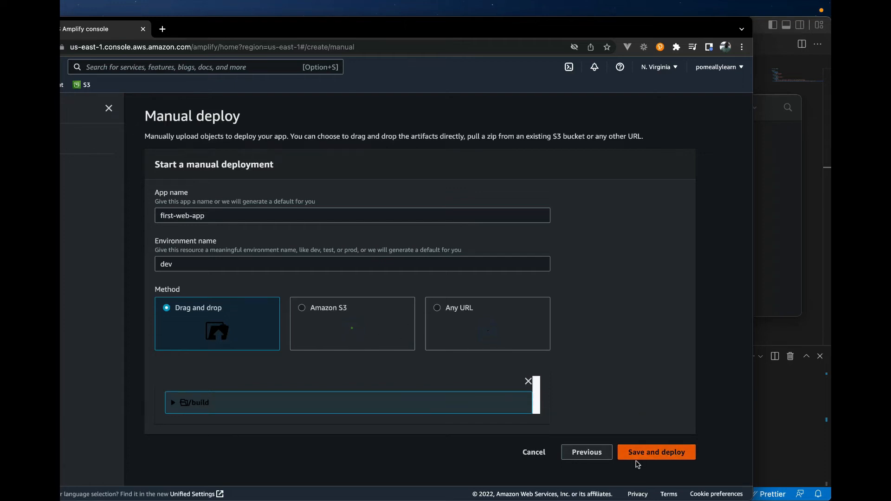
{"action": "left_click", "coordinate": [663, 458]}
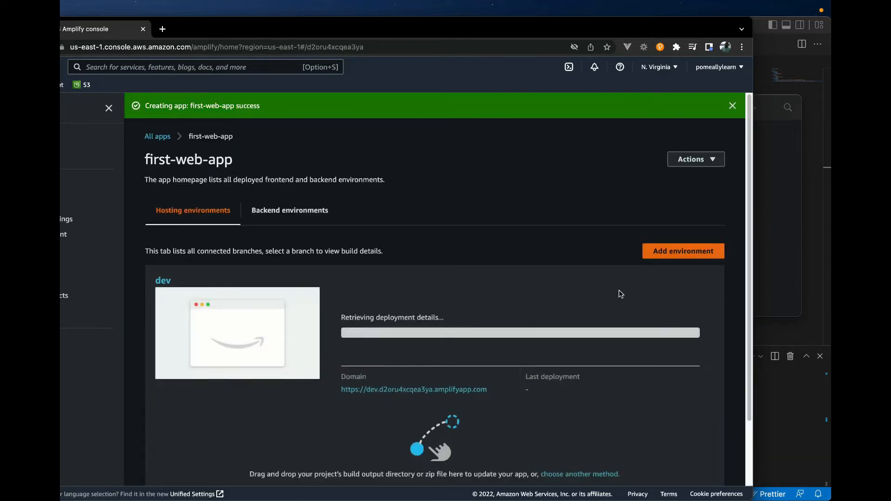
Step: Open the domain link of the dev environment to check the hosted site
{"action": "scroll", "coordinate": [543, 279], "scroll_direction": "down", "scroll_amount": 3}
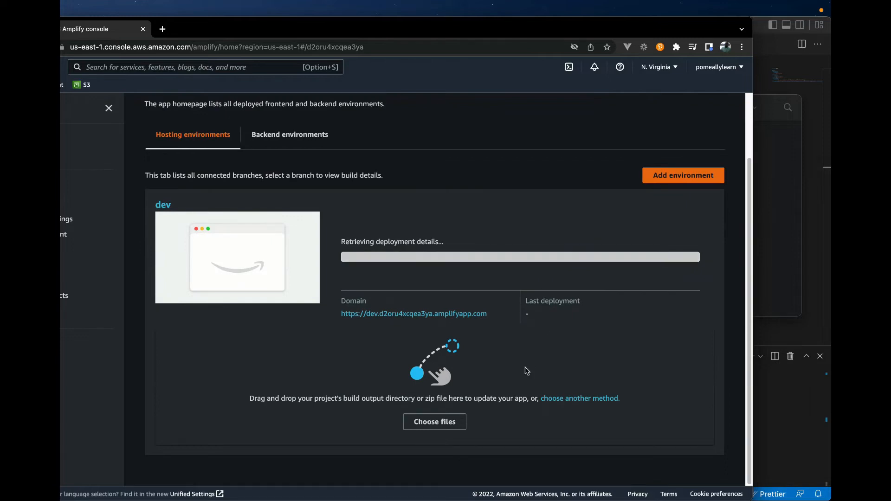
{"action": "left_click", "coordinate": [404, 315]}
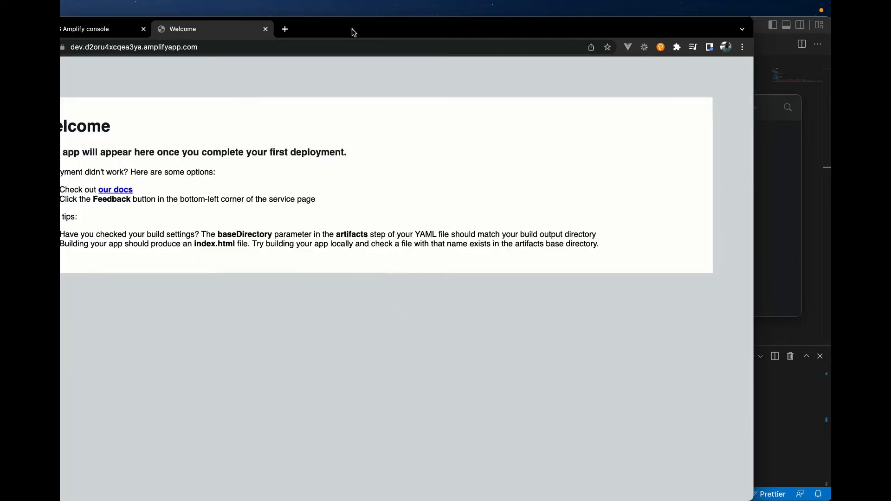
Step: Enlarge the browser window, check the dev deployment in the Amplify console, and reload the hosted site
{"action": "double_click", "coordinate": [352, 29]}
{"action": "left_click", "coordinate": [186, 30]}
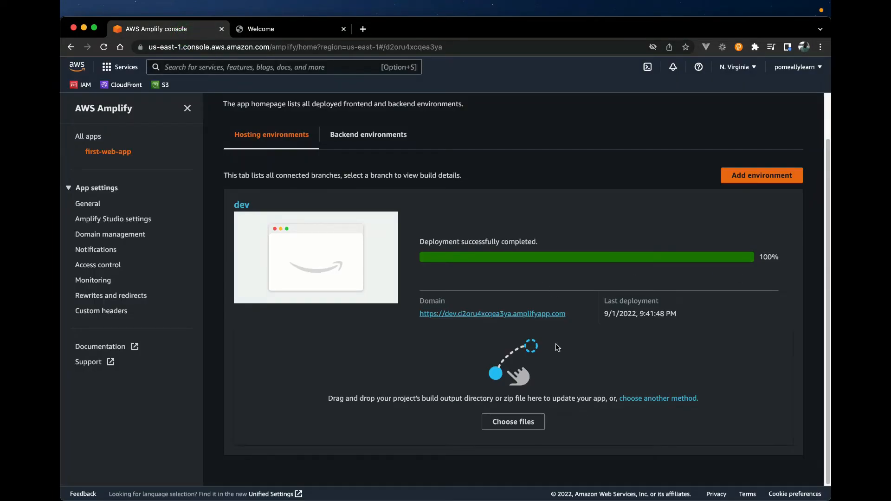
{"action": "left_click", "coordinate": [291, 22]}
{"action": "left_click", "coordinate": [104, 47]}
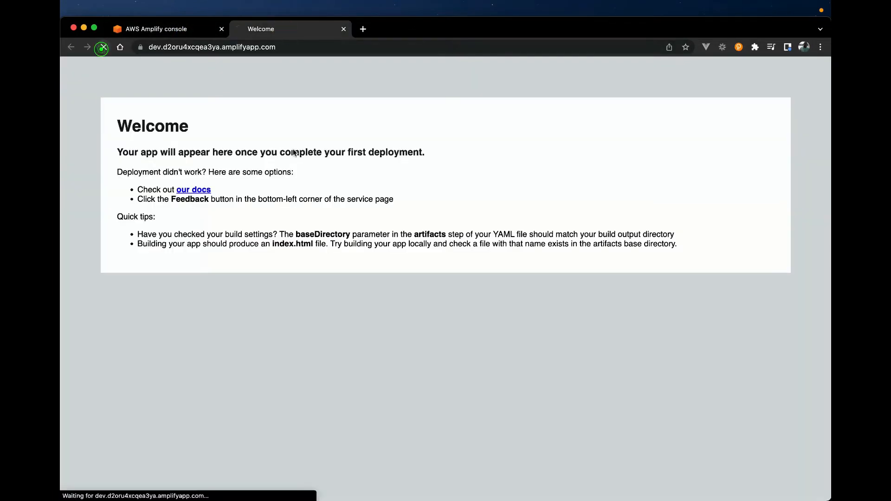
Step: Test the hosted Counter App by incrementing the counter repeatedly
{"action": "left_click", "coordinate": [409, 337]}
{"action": "left_click", "coordinate": [408, 337]}
{"action": "left_click", "coordinate": [409, 337]}
{"action": "left_click", "coordinate": [408, 338]}
{"action": "left_click", "coordinate": [409, 337]}
{"action": "left_click", "coordinate": [409, 337]}
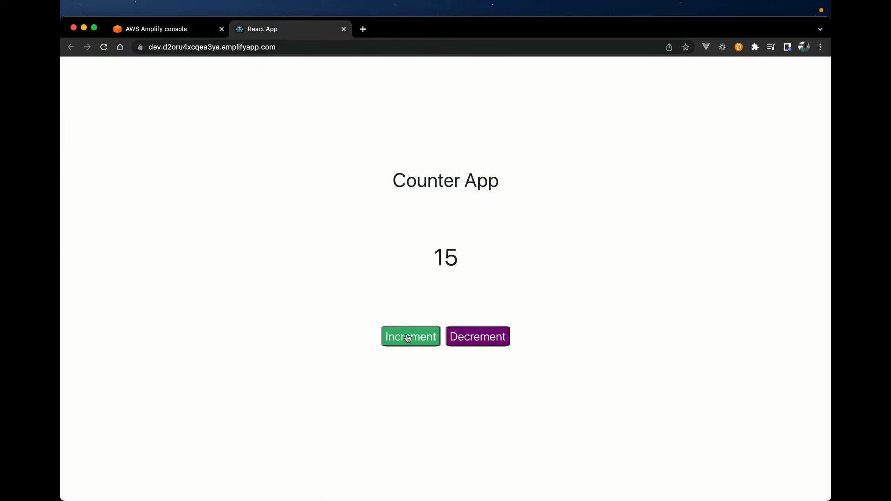
{"action": "left_click", "coordinate": [408, 337]}
{"action": "left_click", "coordinate": [409, 337]}
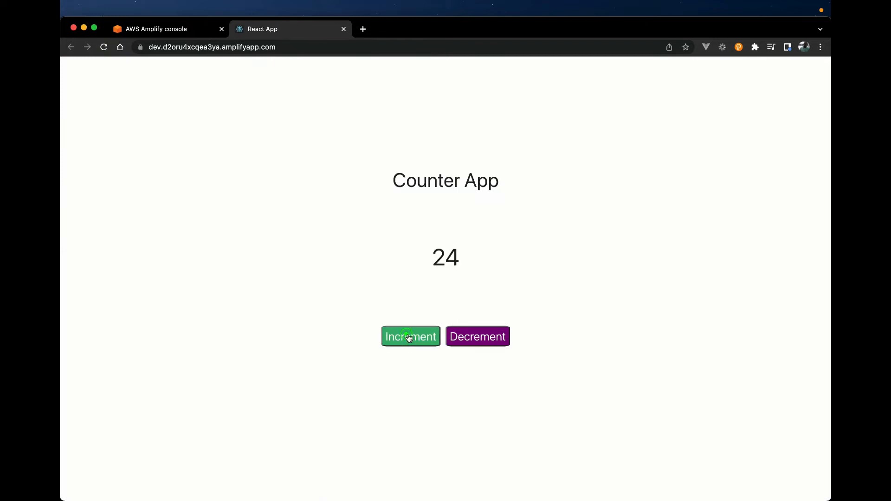
Step: Return to the list of all apps in the Amplify console and start hosting a new web app
{"action": "left_click", "coordinate": [188, 31]}
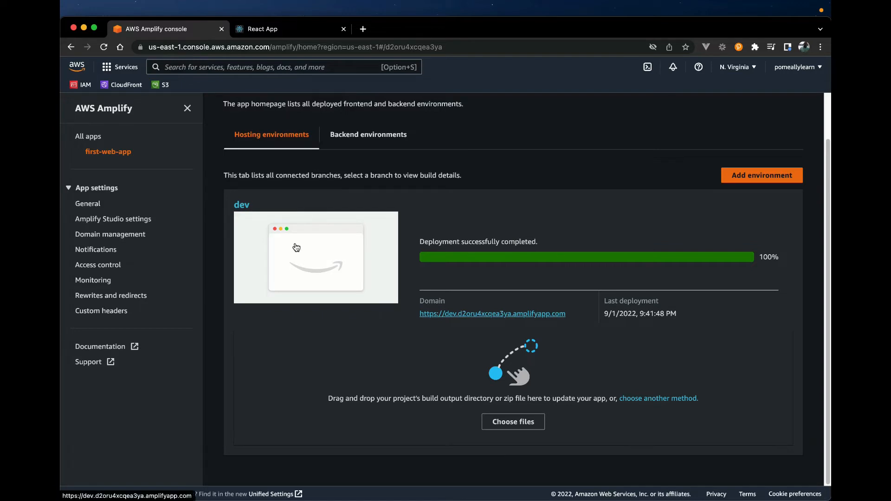
{"action": "left_click", "coordinate": [187, 109]}
{"action": "left_click", "coordinate": [91, 120]}
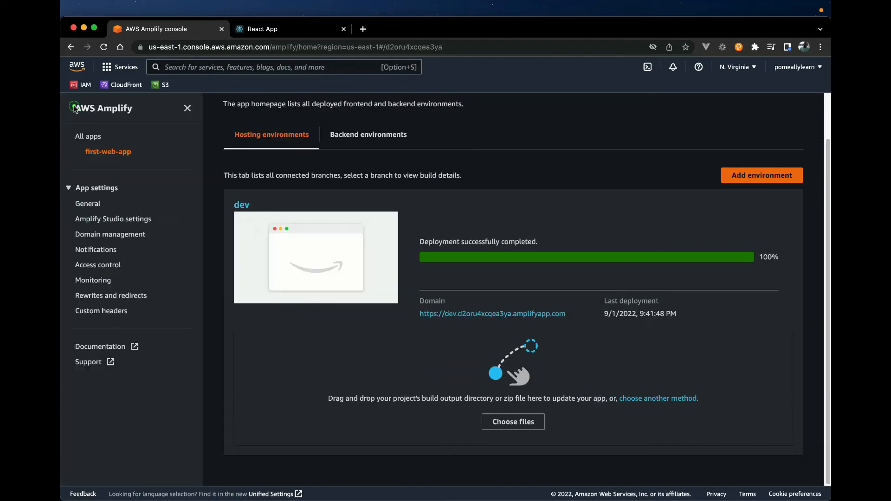
{"action": "left_click", "coordinate": [98, 139]}
{"action": "left_click", "coordinate": [753, 135]}
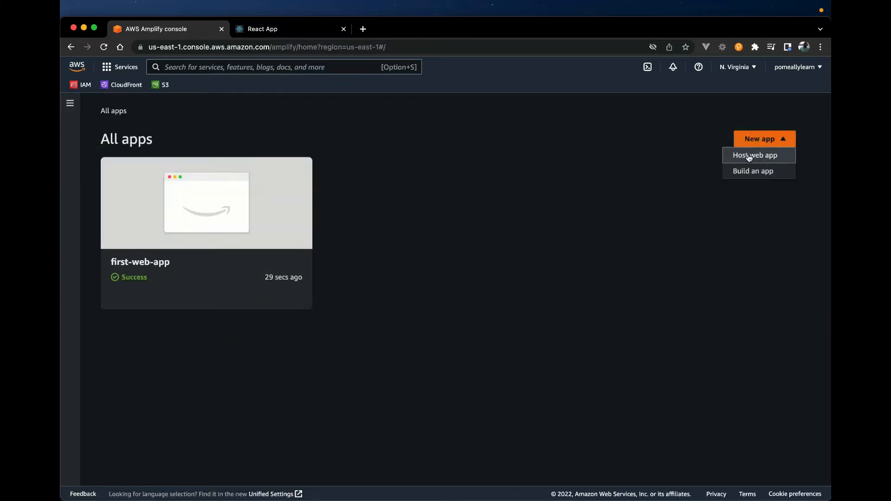
{"action": "left_click", "coordinate": [749, 156]}
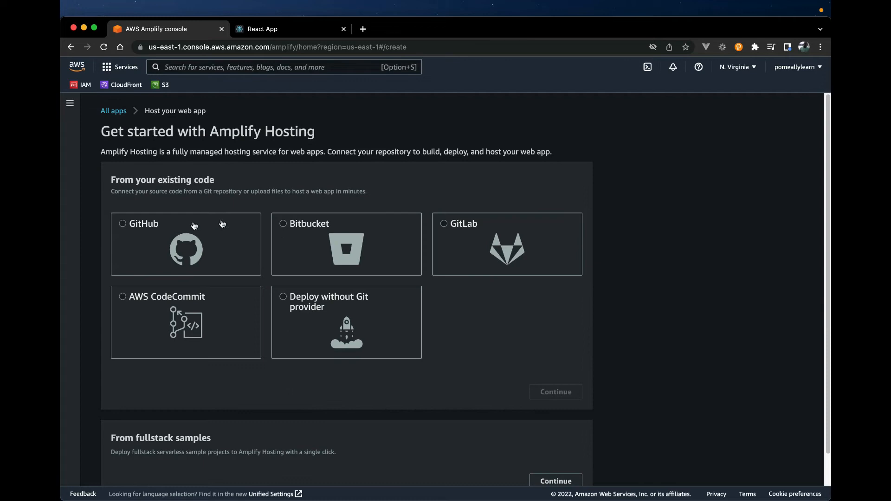
Step: Choose GitHub as the source of the existing code and authorize AWS Amplify (us-east-1) on GitHub
{"action": "left_click", "coordinate": [144, 230]}
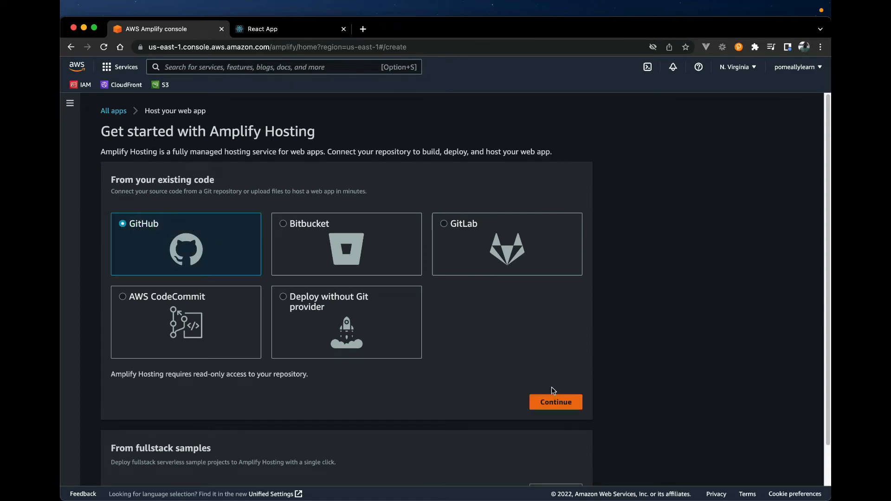
{"action": "scroll", "coordinate": [503, 364], "scroll_direction": "down", "scroll_amount": 2}
{"action": "left_click", "coordinate": [547, 359]}
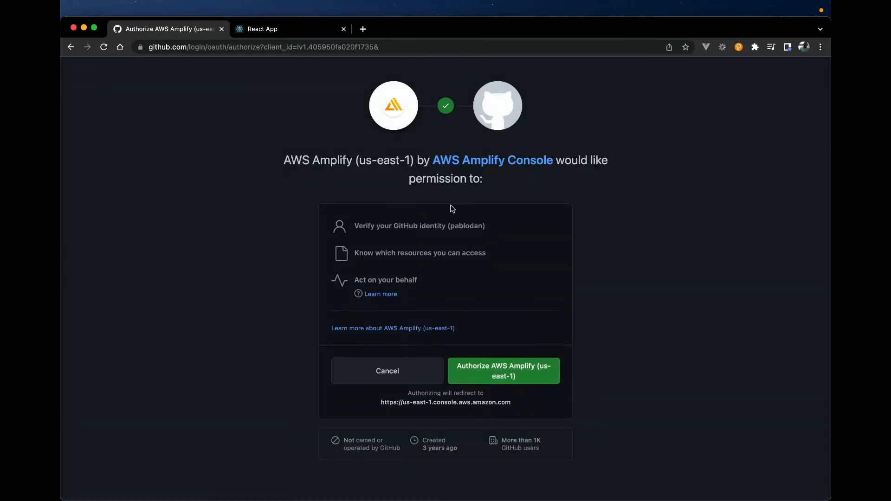
{"action": "left_click", "coordinate": [482, 374]}
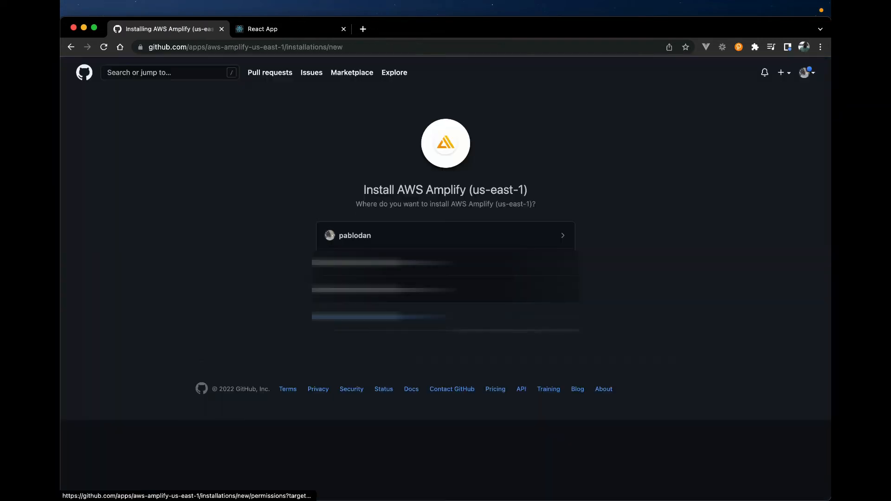
Step: Install and authorize AWS Amplify on the personal GitHub account with access to only the react-deploy repository
{"action": "left_click", "coordinate": [360, 239]}
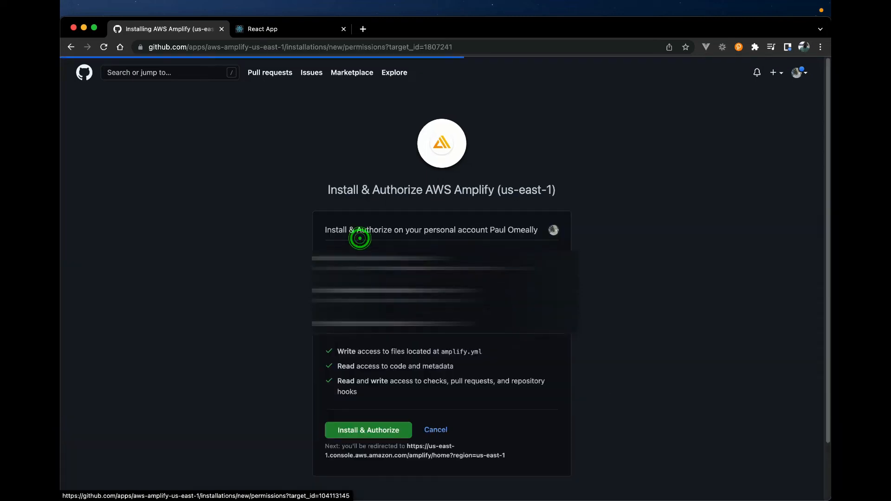
{"action": "scroll", "coordinate": [551, 379], "scroll_direction": "down", "scroll_amount": 2}
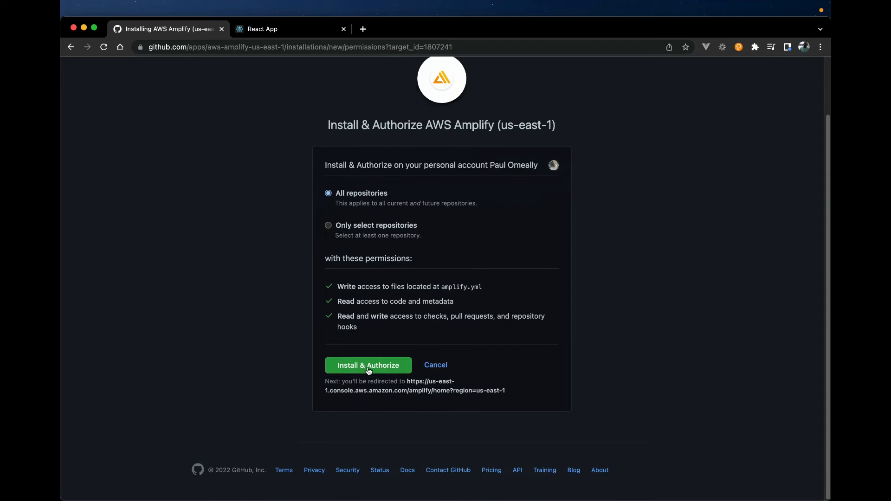
{"action": "left_click", "coordinate": [338, 227]}
{"action": "left_click", "coordinate": [389, 252]}
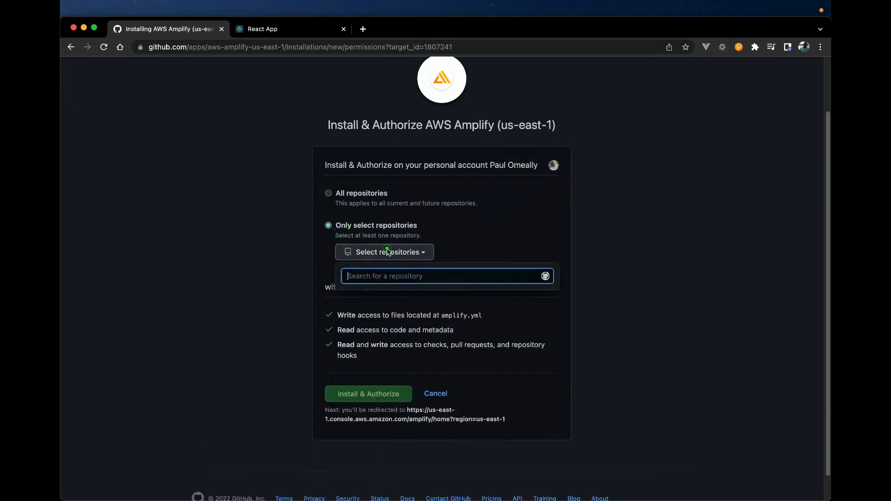
{"action": "type", "text": "react"}
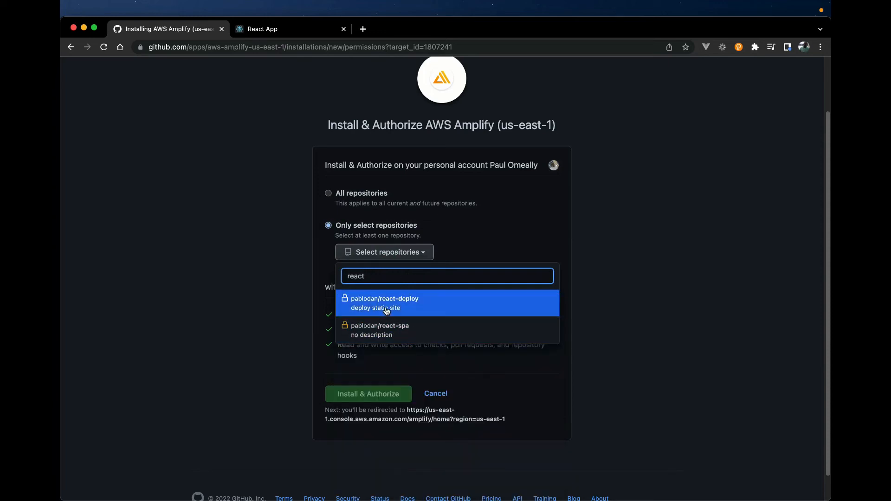
{"action": "left_click", "coordinate": [385, 306]}
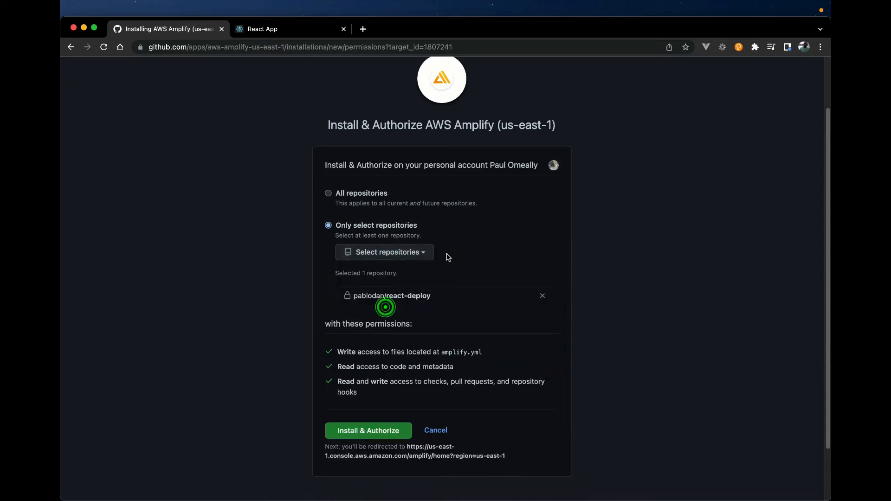
{"action": "left_click", "coordinate": [376, 434]}
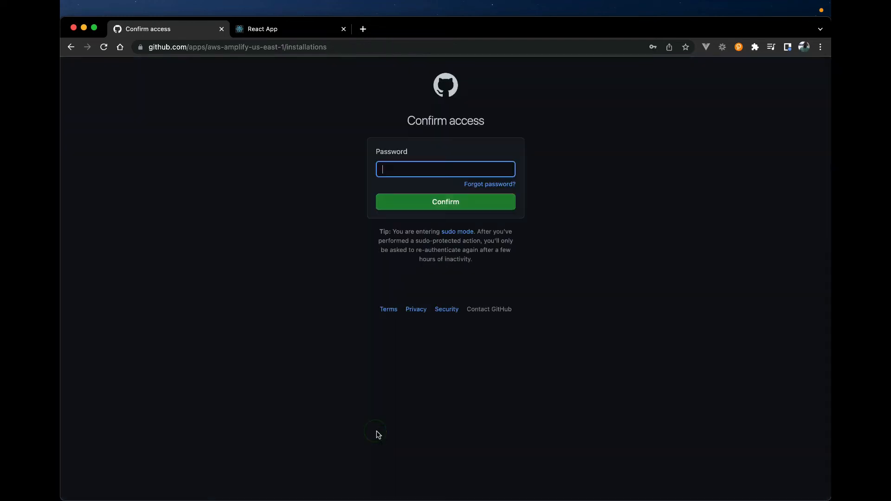
Step: Enter the GitHub account password and confirm access for the installation
{"action": "left_click", "coordinate": [408, 163]}
{"action": "left_click", "coordinate": [432, 196]}
{"action": "left_click", "coordinate": [422, 202]}
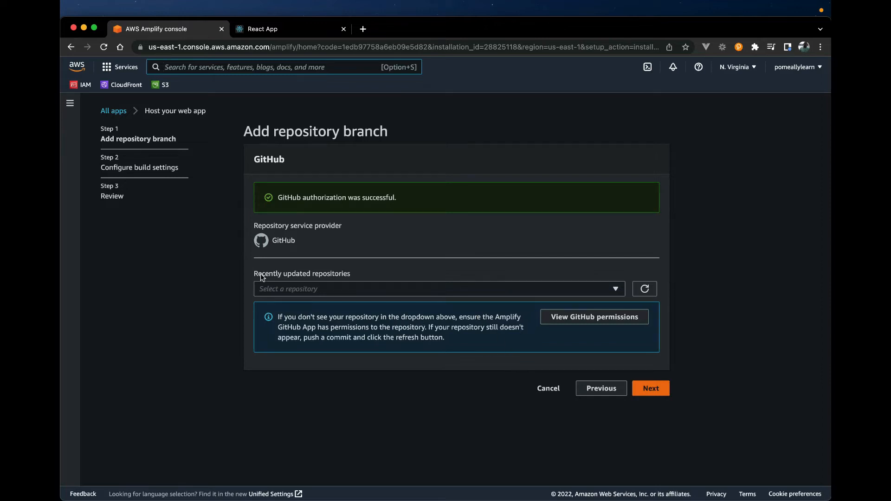
Step: Select the react-deploy repository and its main branch, and proceed to the build settings
{"action": "left_click", "coordinate": [276, 293]}
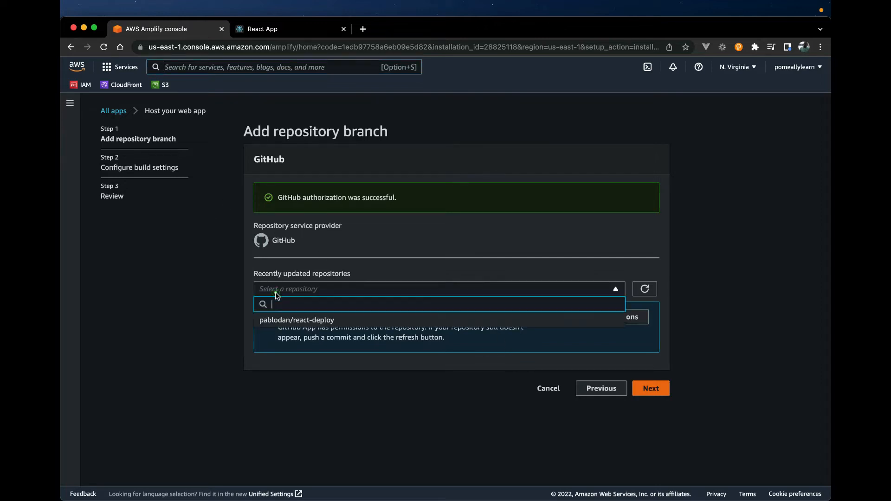
{"action": "left_click", "coordinate": [291, 322]}
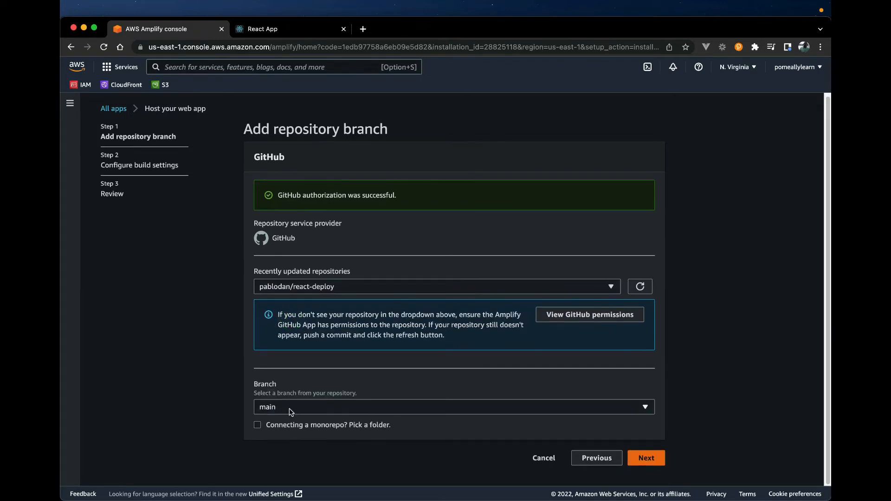
{"action": "left_click", "coordinate": [290, 412]}
{"action": "left_click", "coordinate": [278, 440]}
{"action": "left_click", "coordinate": [280, 408]}
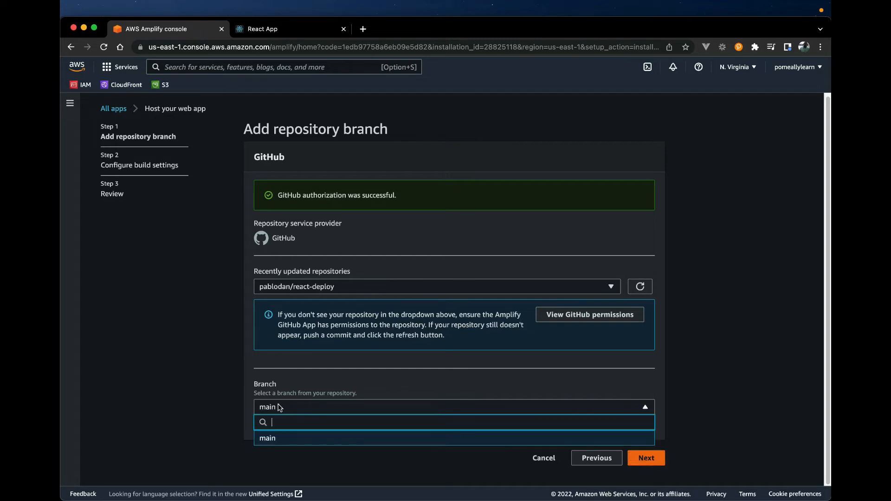
{"action": "left_click", "coordinate": [280, 439]}
{"action": "left_click", "coordinate": [647, 459]}
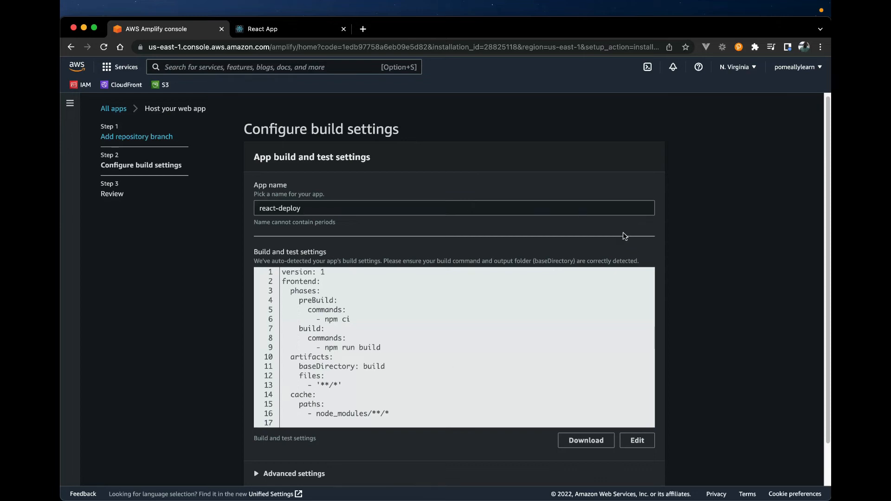
Step: Review the auto-detected build and test settings for react-deploy and download them as amplify.yml
{"action": "scroll", "coordinate": [623, 236], "scroll_direction": "down", "scroll_amount": 1}
{"action": "scroll", "coordinate": [623, 237], "scroll_direction": "down", "scroll_amount": 1}
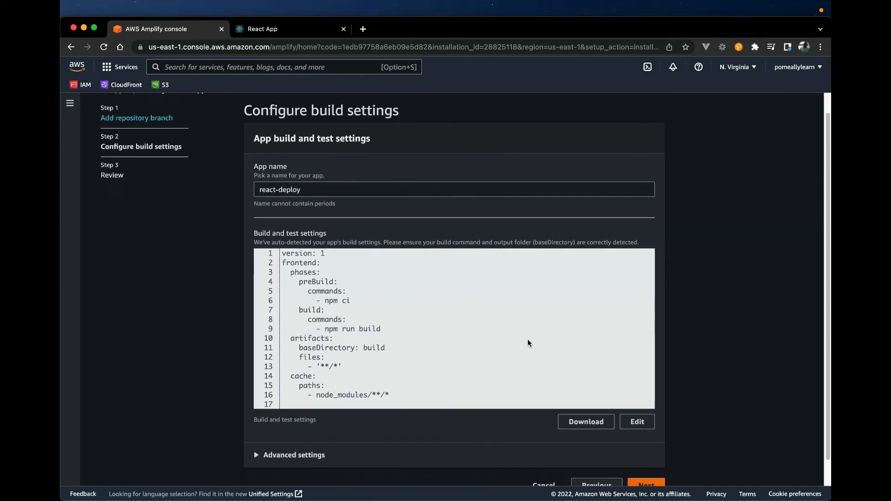
{"action": "scroll", "coordinate": [384, 372], "scroll_direction": "down", "scroll_amount": 2}
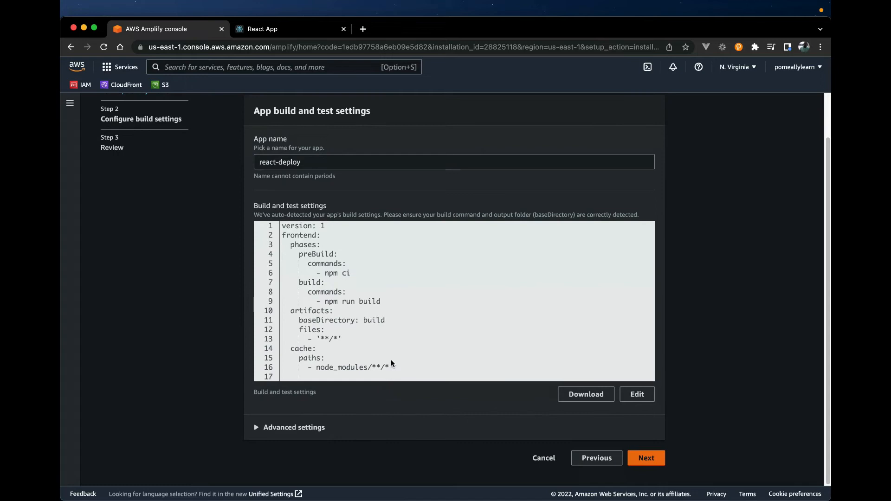
{"action": "left_click", "coordinate": [376, 348]}
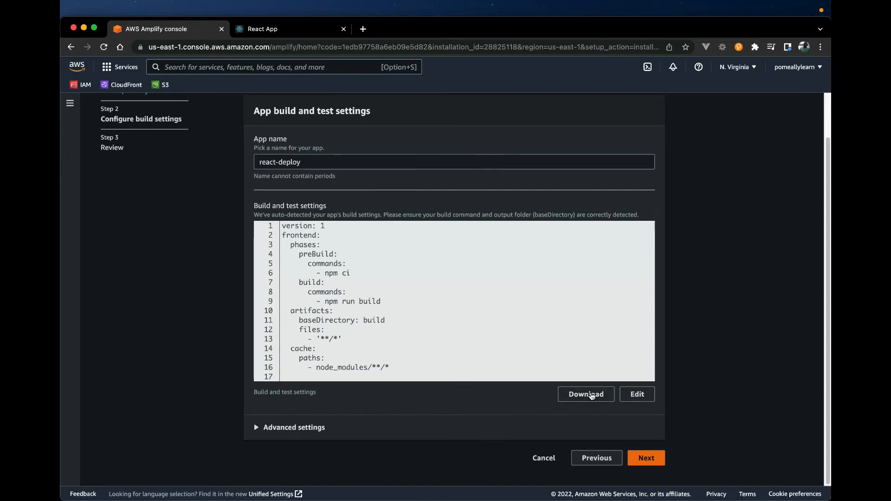
{"action": "left_click", "coordinate": [587, 396]}
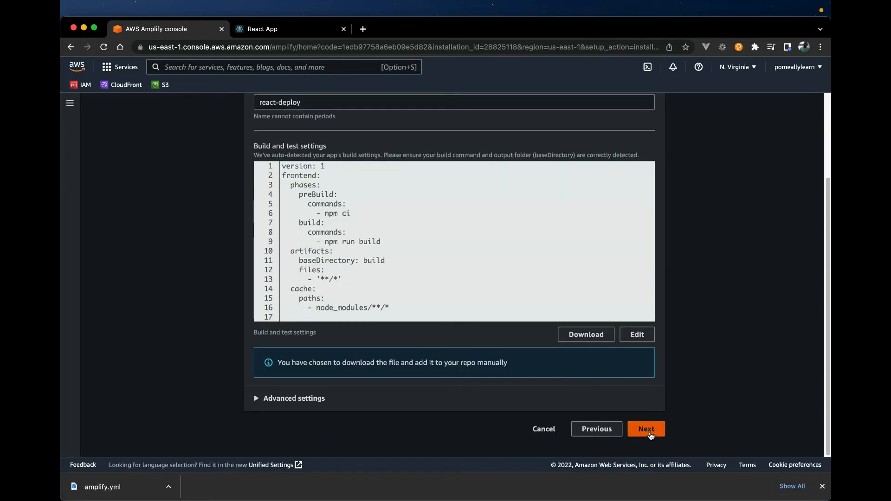
Step: Accept the build settings, and save and deploy the react-deploy app from its main branch
{"action": "left_click", "coordinate": [648, 431]}
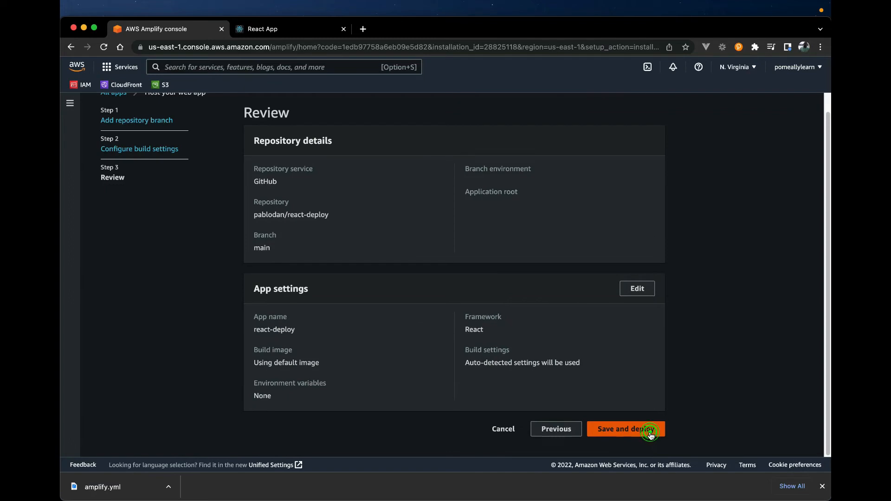
{"action": "left_click", "coordinate": [621, 434]}
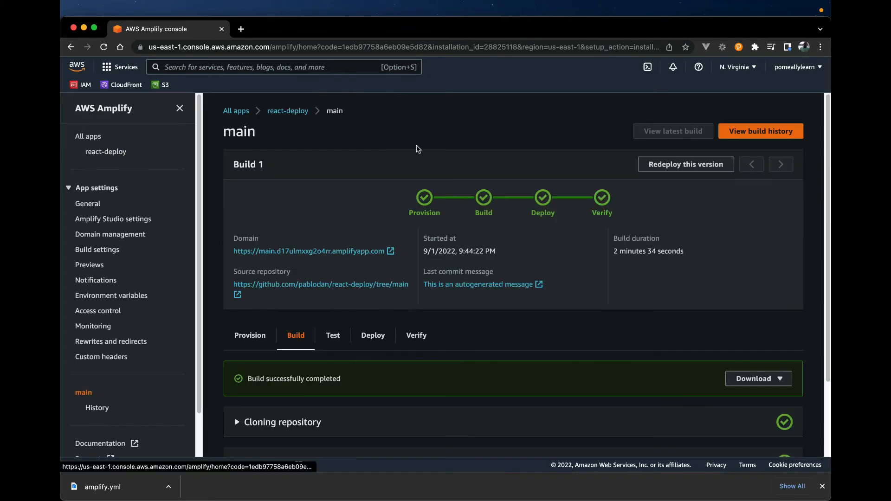
{"action": "scroll", "coordinate": [416, 145], "scroll_direction": "down", "scroll_amount": 3}
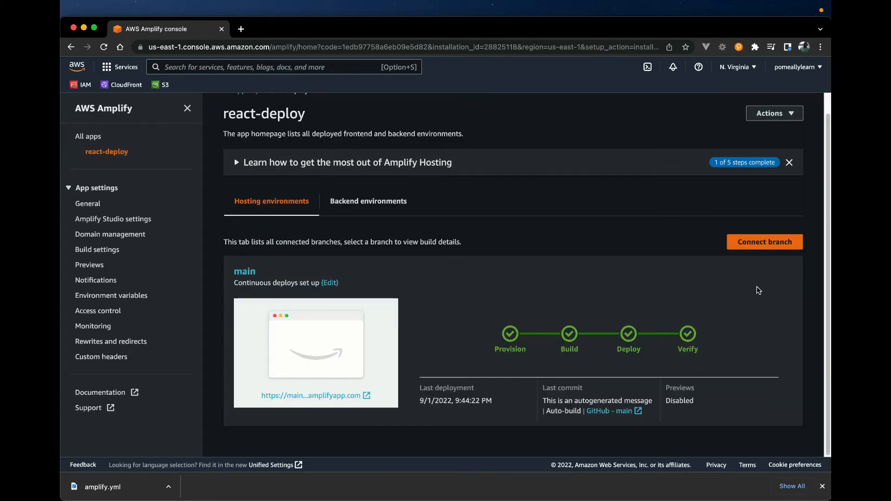
Step: Open the main branch's hosted site and test its counter with repeated increments
{"action": "left_click", "coordinate": [305, 398]}
{"action": "triple_click", "coordinate": [405, 323]}
{"action": "triple_click", "coordinate": [404, 323]}
{"action": "triple_click", "coordinate": [404, 324]}
{"action": "triple_click", "coordinate": [404, 323]}
{"action": "triple_click", "coordinate": [404, 323]}
{"action": "triple_click", "coordinate": [404, 323]}
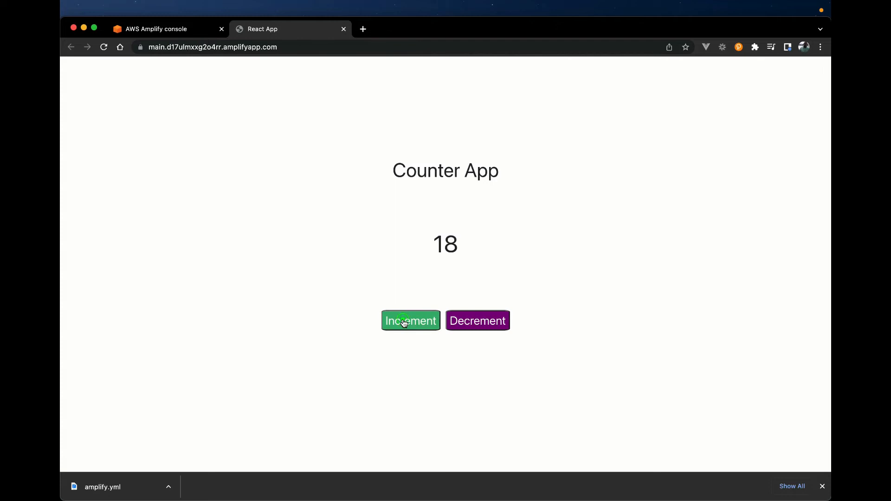
Step: Go back to the Amplify console and review the main branch's hosting environment alongside the deployed site
{"action": "left_click", "coordinate": [208, 28]}
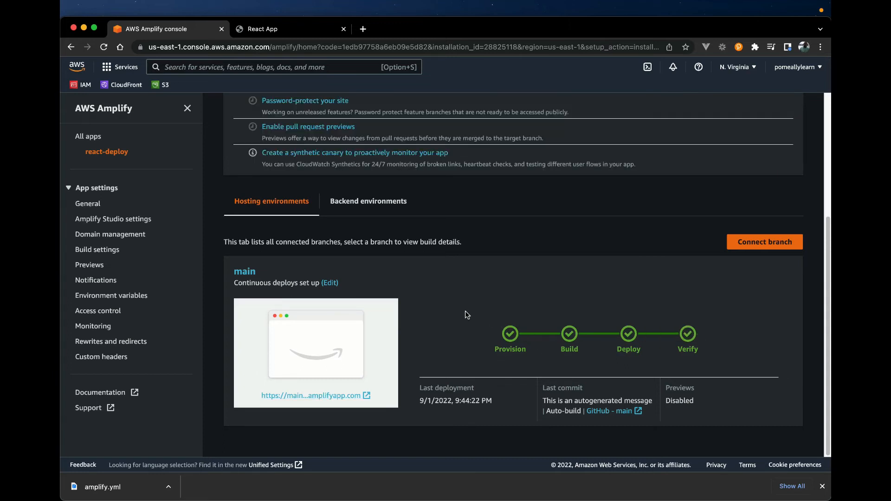
{"action": "left_click", "coordinate": [276, 32]}
{"action": "left_click", "coordinate": [185, 29]}
Step: Switch to VS Code, open src/App.js, change the incrementCounter call to setCounter(counter + 1), and save the file
{"action": "key", "text": "ctrl+Up"}
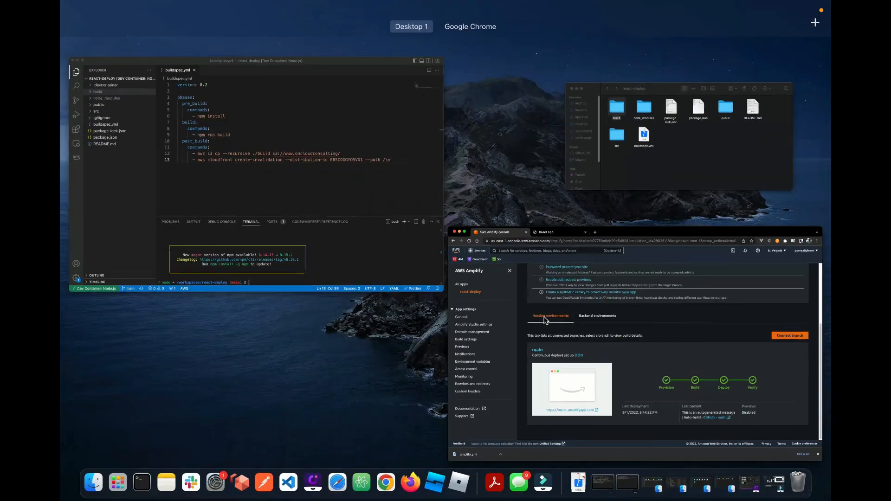
{"action": "left_click", "coordinate": [384, 183]}
{"action": "left_click", "coordinate": [104, 126]}
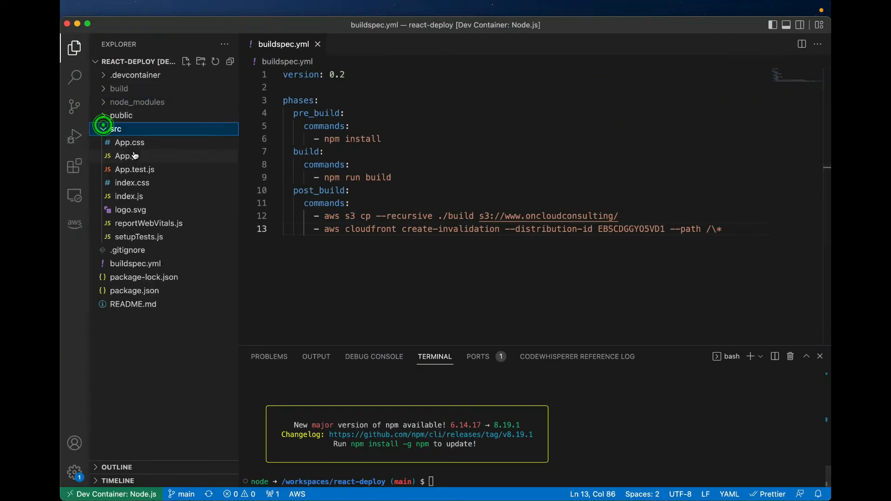
{"action": "left_click", "coordinate": [129, 156]}
{"action": "left_click", "coordinate": [416, 202]}
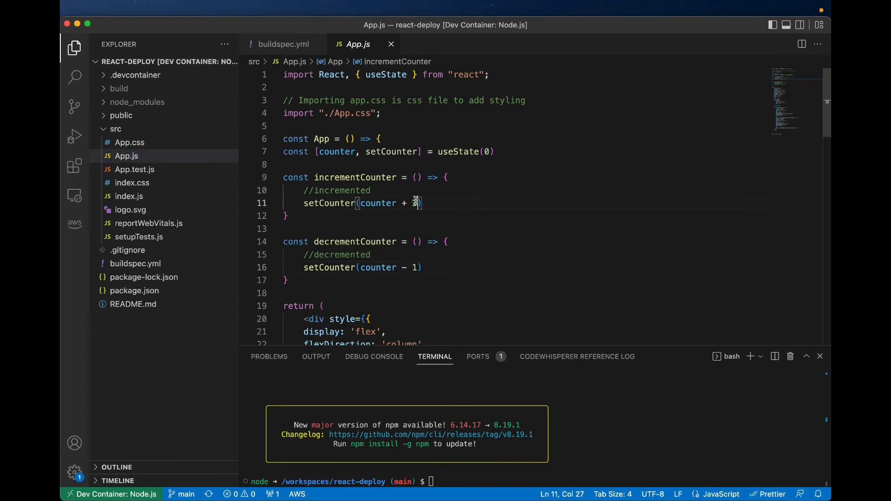
{"action": "key", "text": "BackSpace"}
{"action": "type", "text": "1"}
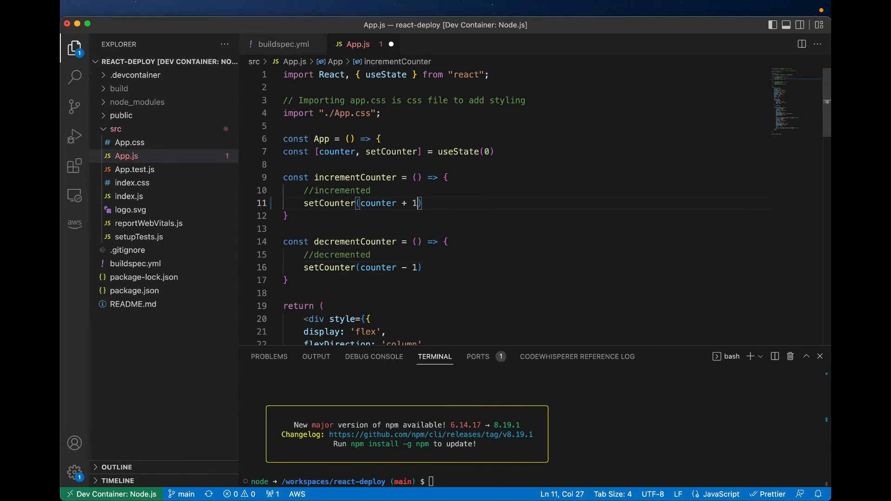
{"action": "key", "text": "super+s"}
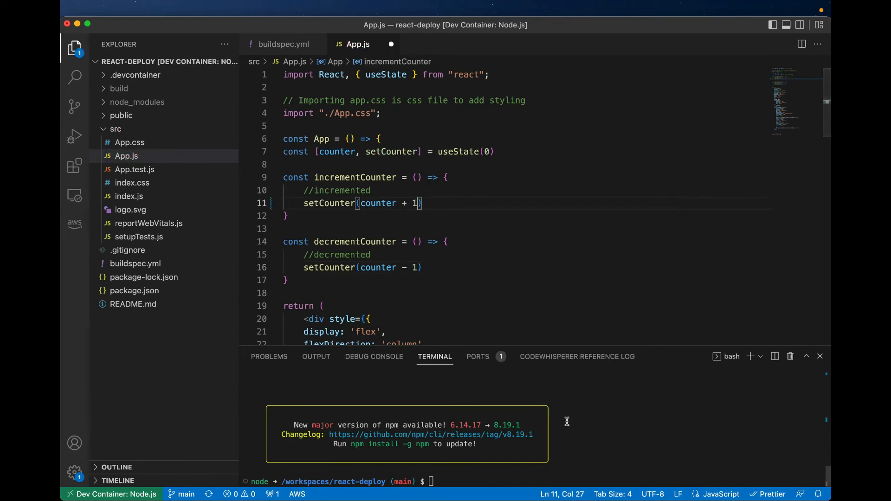
Step: Check the react-deploy repository's uncommitted changes in the VS Code terminal with git status
{"action": "left_click", "coordinate": [534, 278]}
{"action": "left_click", "coordinate": [589, 423]}
{"action": "type", "text": "git add"}
{"action": "key", "text": "BackSpace"}
{"action": "key", "text": "BackSpace"}
{"action": "key", "text": "BackSpace"}
{"action": "key", "text": "BackSpace"}
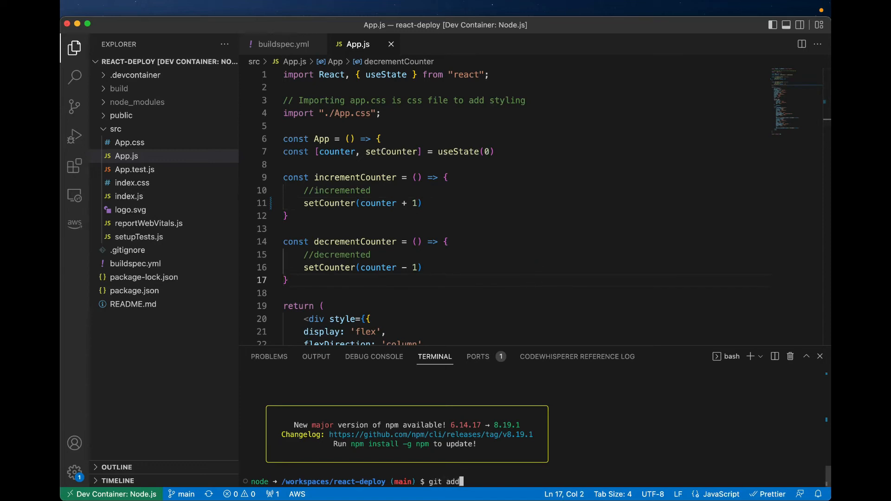
{"action": "type", "text": "status"}
{"action": "key", "text": "Return"}
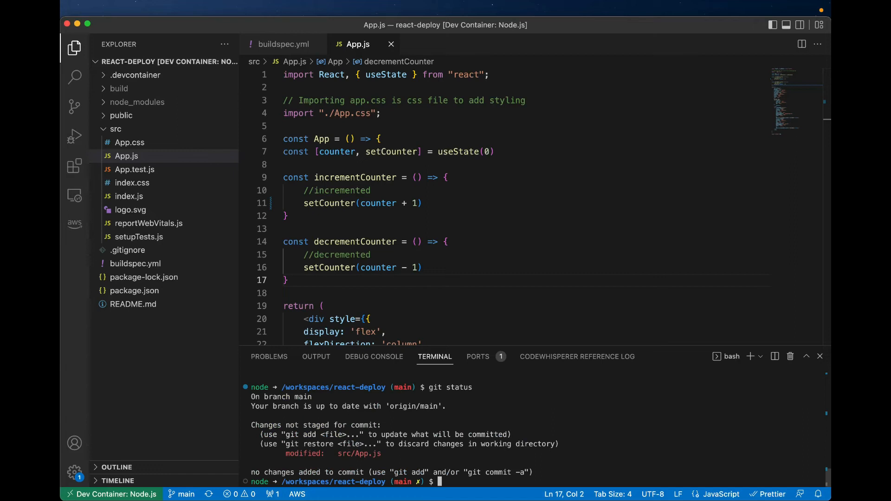
Step: Stage all changes with git add . and commit them with the message "updated srs counter"
{"action": "type", "text": "git add ."}
{"action": "key", "text": "Return"}
{"action": "type", "text": "git commo"}
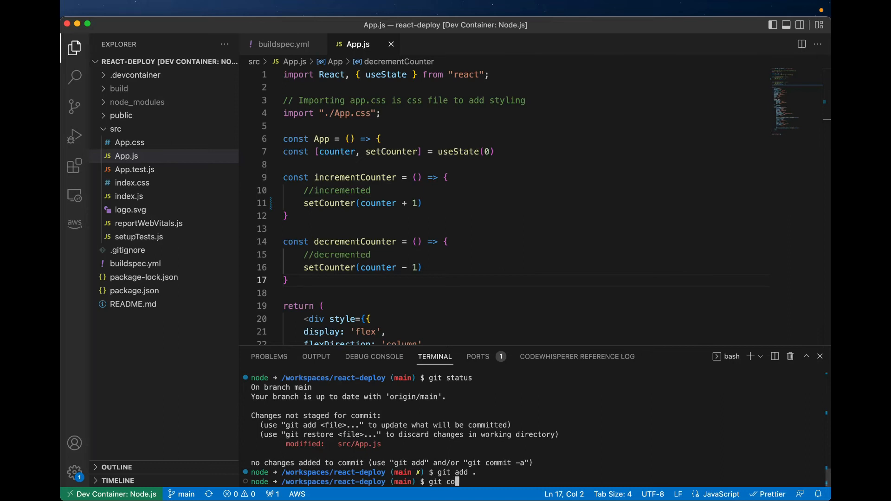
{"action": "key", "text": "BackSpace"}
{"action": "type", "text": "it "}
{"action": "type", "text": "-m \"updare"}
{"action": "key", "text": "BackSpace"}
{"action": "key", "text": "BackSpace"}
{"action": "type", "text": "ted s3"}
{"action": "key", "text": "BackSpace"}
{"action": "type", "text": "rs counter\""}
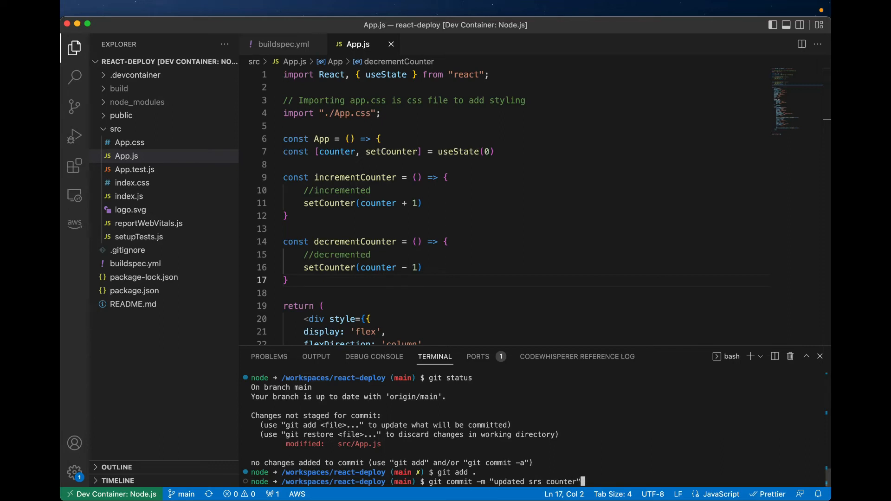
{"action": "key", "text": "Return"}
Step: Push the commit with git push origin main, and switch to the Amplify console in Chrome to follow the main branch's redeployment
{"action": "type", "text": "git"}
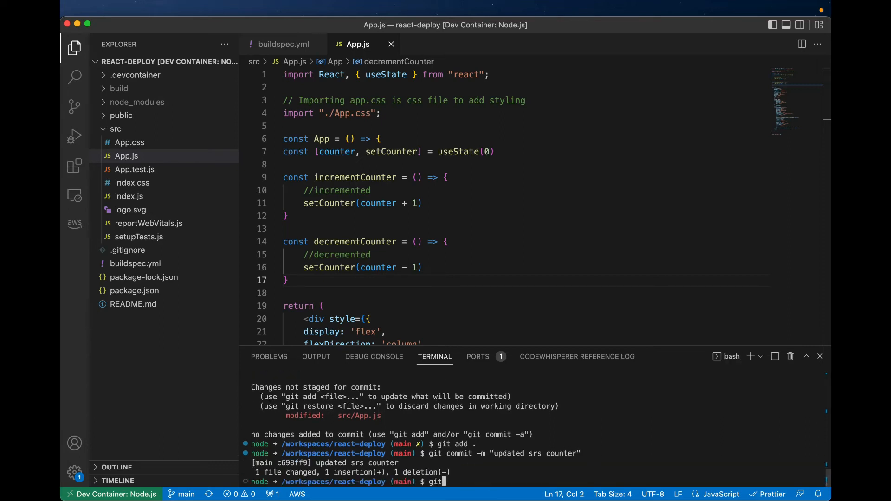
{"action": "type", "text": " push origin main"}
{"action": "key", "text": "Return"}
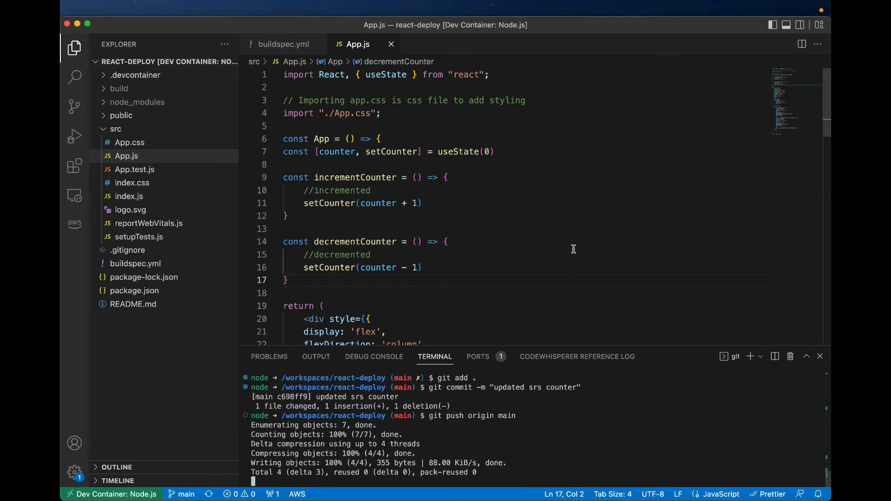
{"action": "key", "text": "ctrl+Up"}
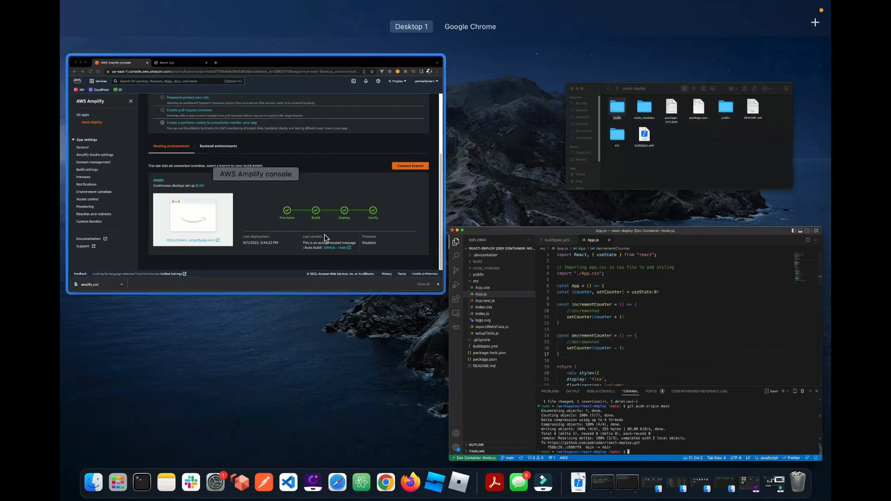
{"action": "left_click", "coordinate": [327, 239]}
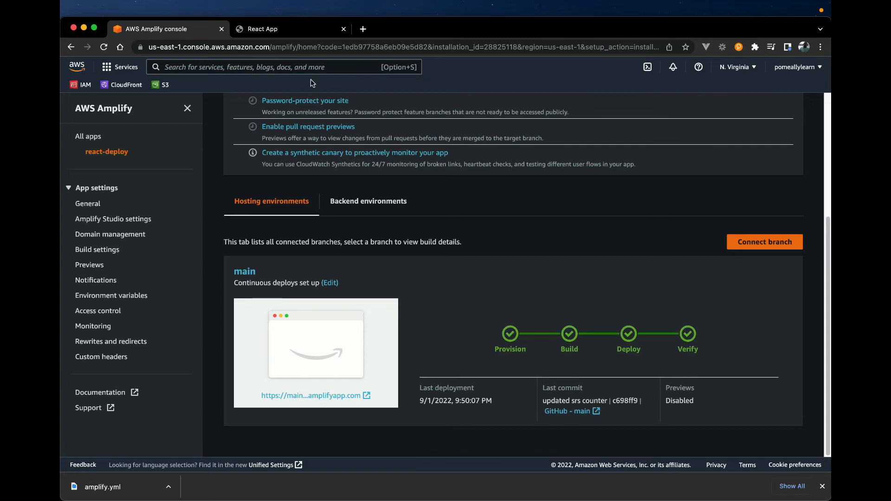
Step: Reload the hosted React App site, test its counter with five increments, and return to the Amplify console
{"action": "left_click", "coordinate": [281, 28]}
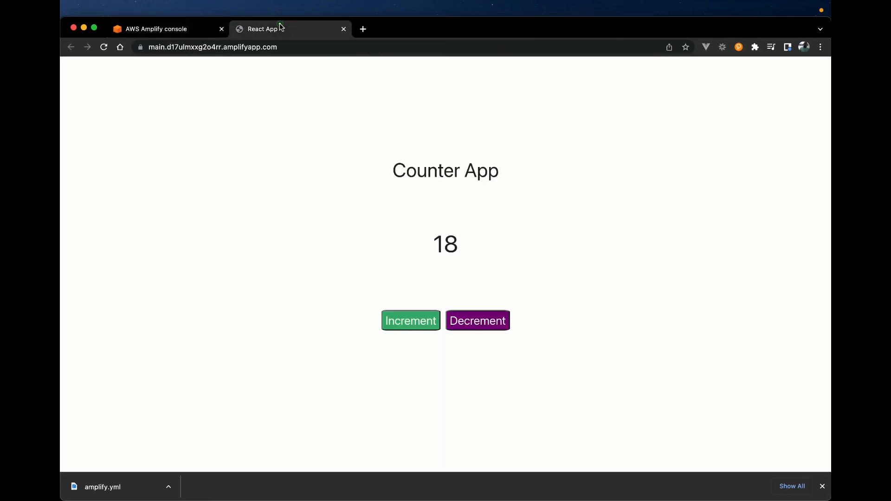
{"action": "key", "text": "super+r"}
{"action": "left_click", "coordinate": [408, 324]}
{"action": "left_click", "coordinate": [408, 323]}
{"action": "left_click", "coordinate": [408, 324]}
{"action": "left_click", "coordinate": [408, 324]}
{"action": "left_click", "coordinate": [408, 324]}
{"action": "left_click", "coordinate": [408, 324]}
{"action": "left_click", "coordinate": [188, 33]}
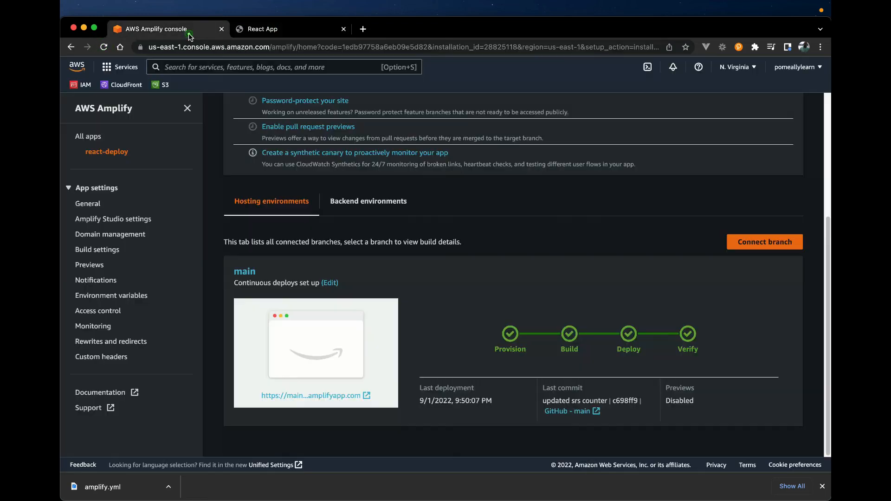